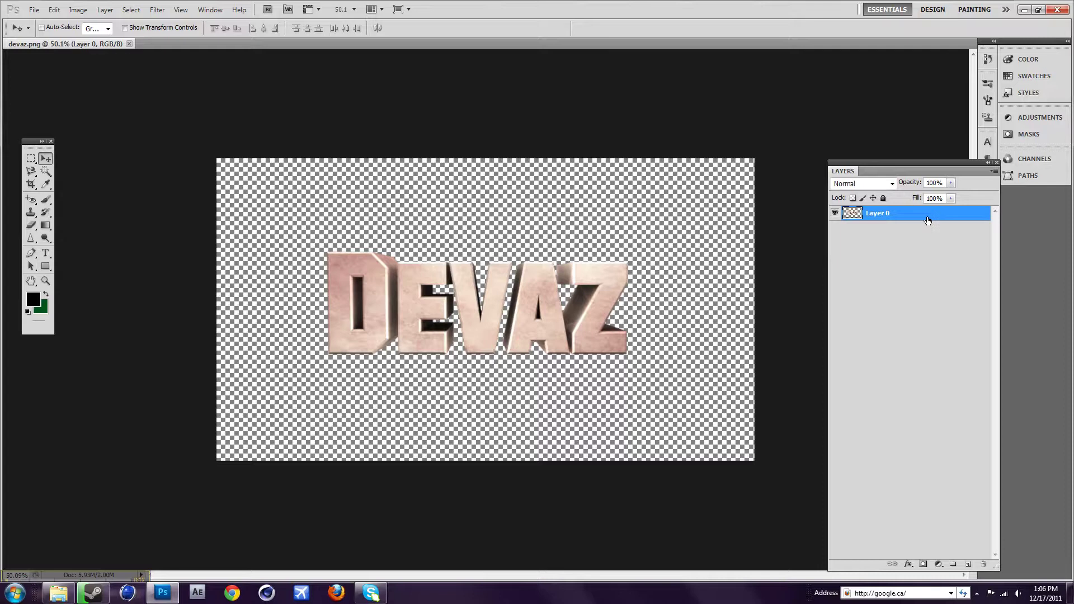
Step: Add a Gradient Overlay to Layer 0 and set the gradient's end colour stop to brown 6c3a00
{"action": "double_click", "coordinate": [928, 218]}
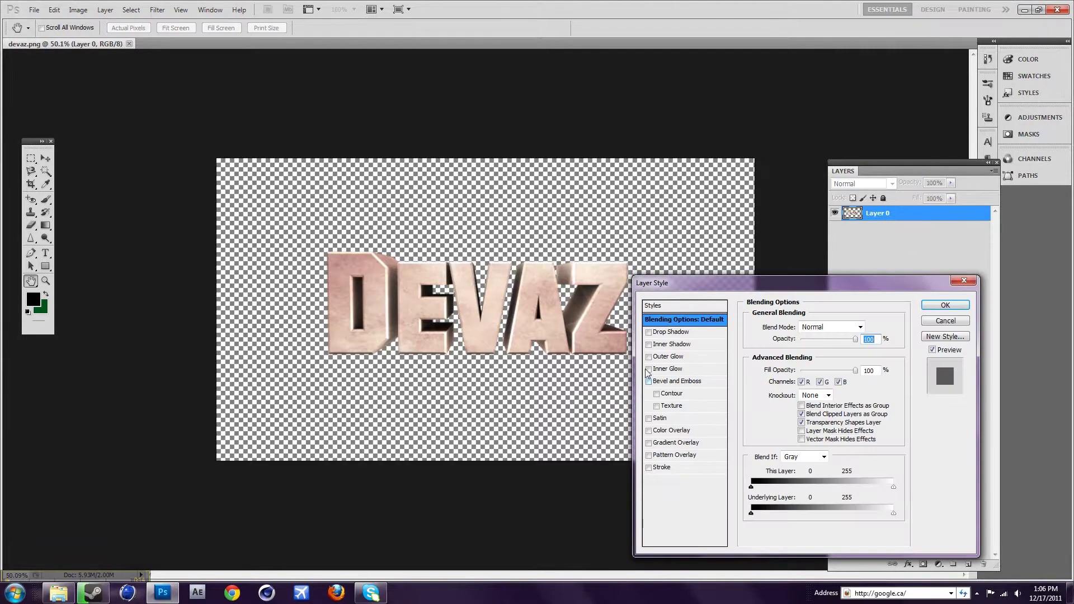
{"action": "left_click_drag", "start_coordinate": [690, 240], "coordinate": [630, 236]}
{"action": "left_click", "coordinate": [678, 393]}
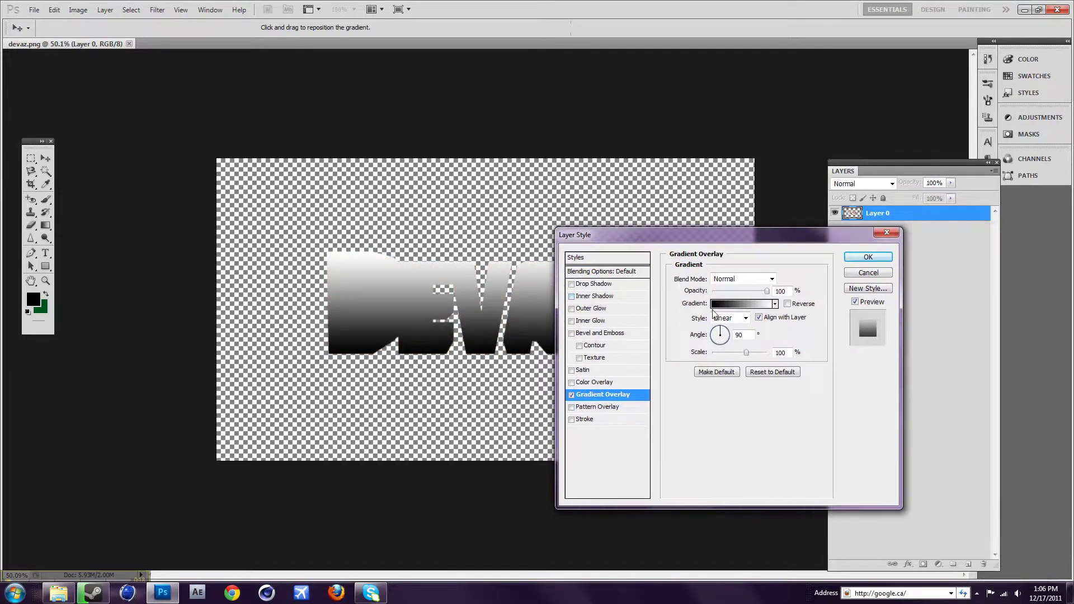
{"action": "left_click", "coordinate": [736, 304]}
{"action": "left_click", "coordinate": [902, 382]}
{"action": "left_click", "coordinate": [740, 429]}
{"action": "left_click_drag", "start_coordinate": [664, 453], "coordinate": [667, 466]}
{"action": "left_click", "coordinate": [649, 415]}
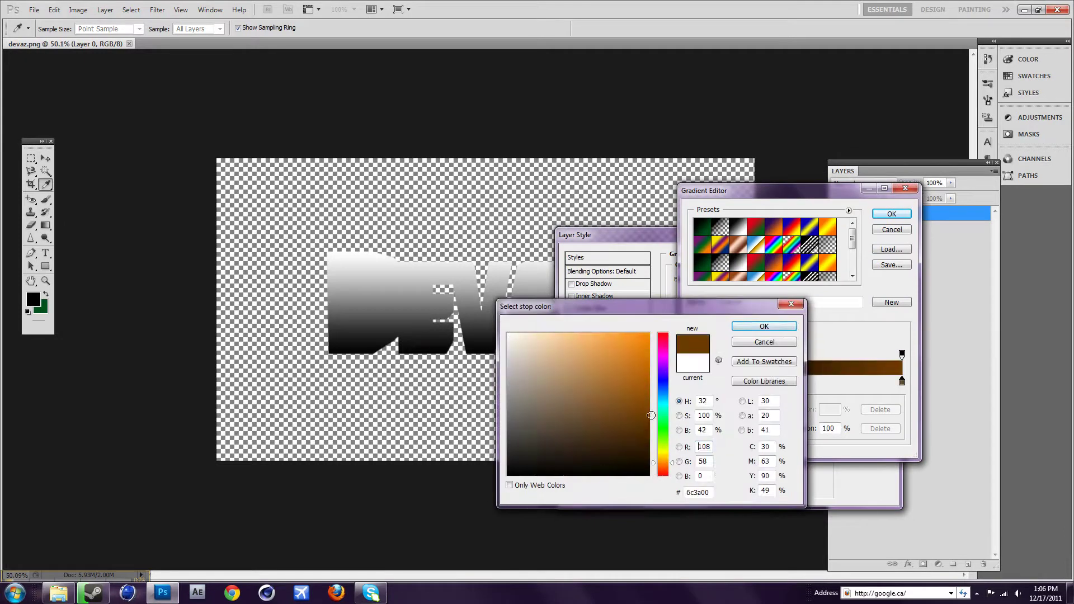
{"action": "left_click", "coordinate": [764, 326]}
{"action": "left_click", "coordinate": [892, 213]}
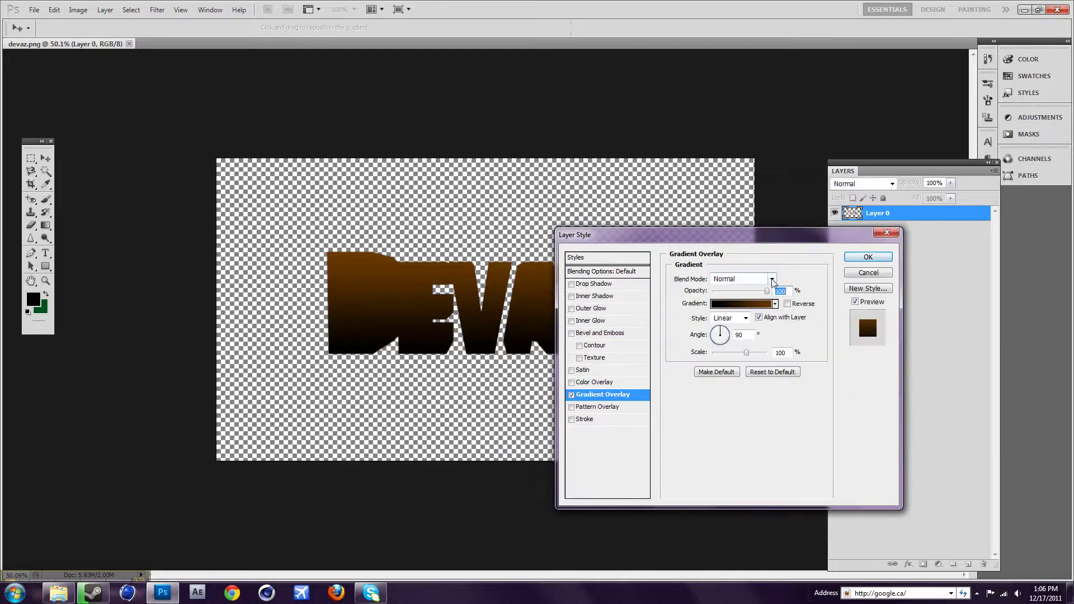
Step: Set the gradient overlay's blend mode to Overlay and its angle to 0°
{"action": "left_click", "coordinate": [772, 278]}
{"action": "left_click", "coordinate": [744, 424]}
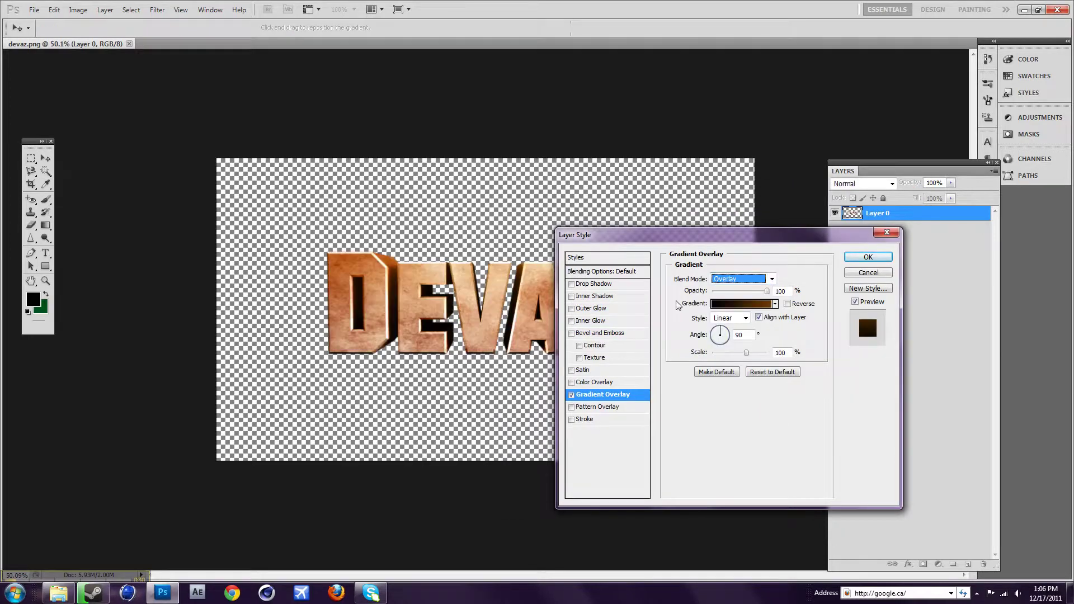
{"action": "left_click_drag", "start_coordinate": [624, 240], "coordinate": [668, 219]}
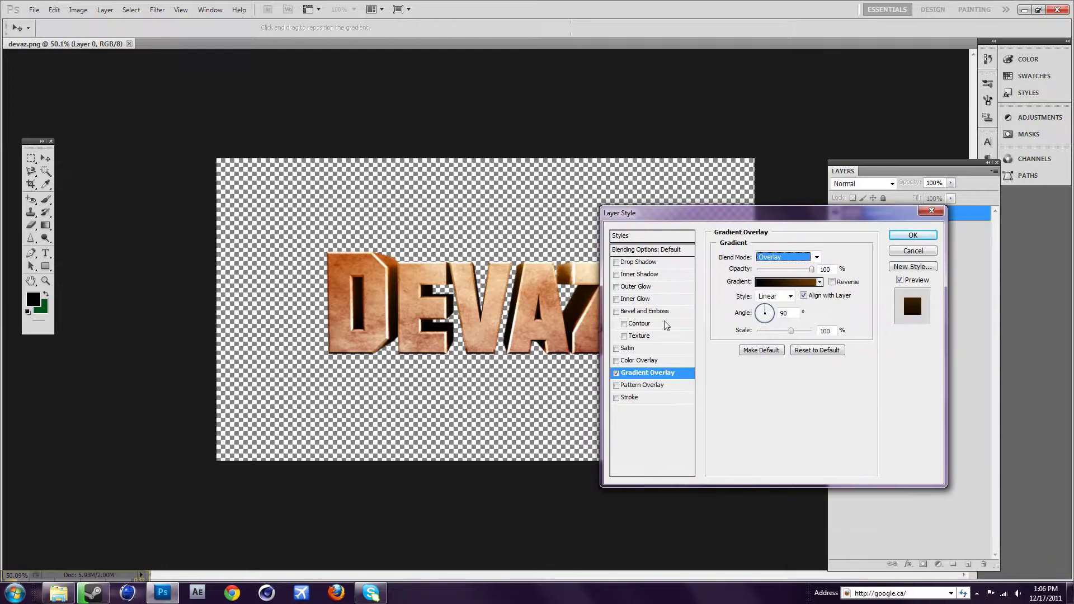
{"action": "left_click", "coordinate": [771, 309]}
{"action": "mouse_move", "coordinate": [772, 313]}
{"action": "left_mouse_down"}
{"action": "mouse_move", "coordinate": [780, 325]}
{"action": "mouse_move", "coordinate": [755, 324]}
{"action": "mouse_move", "coordinate": [779, 320]}
{"action": "left_mouse_up"}
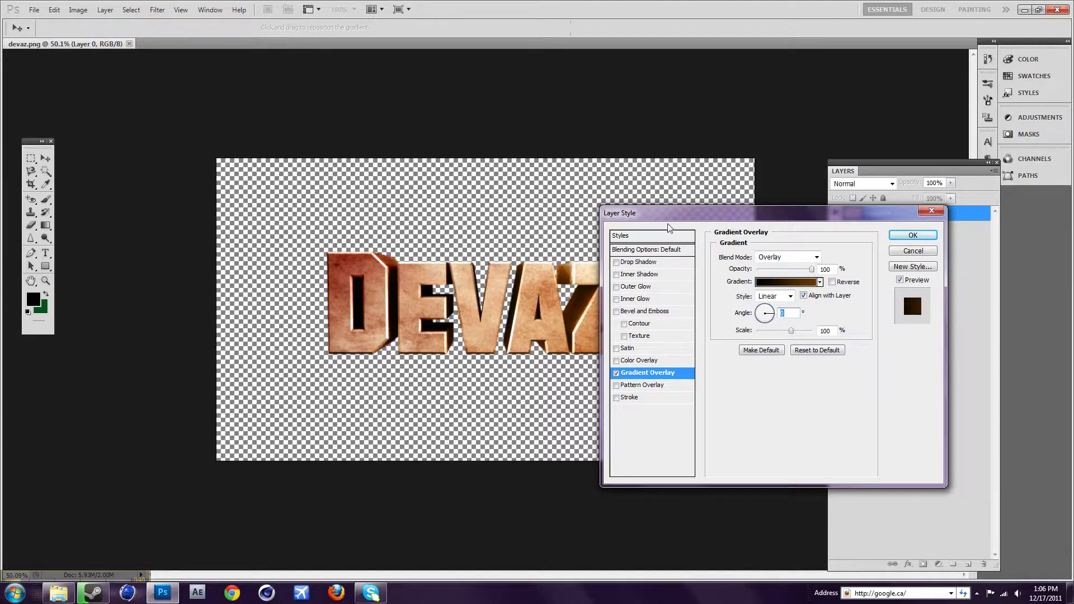
{"action": "left_click_drag", "start_coordinate": [666, 218], "coordinate": [709, 219]}
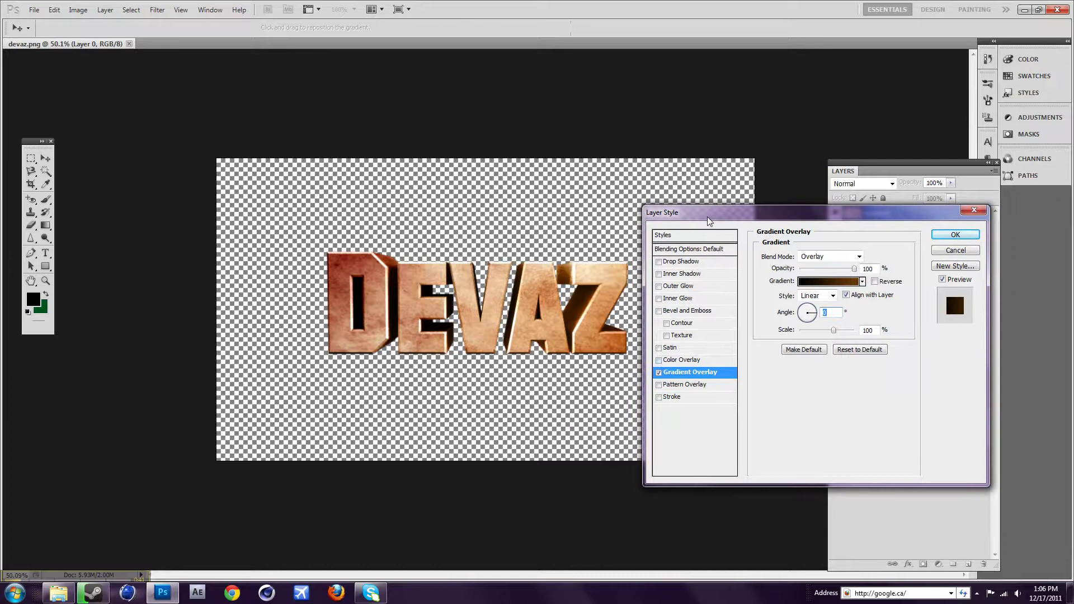
Step: Add a Pattern Overlay to the lettering, try Soft Light, and set its blend mode to Overlay
{"action": "left_click", "coordinate": [681, 385]}
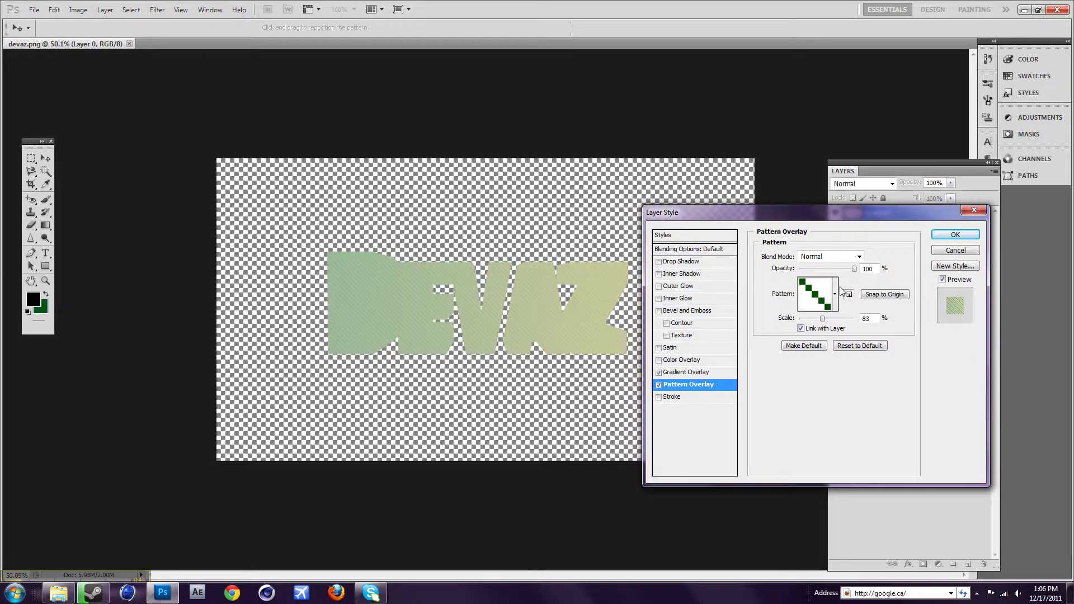
{"action": "left_click", "coordinate": [842, 258]}
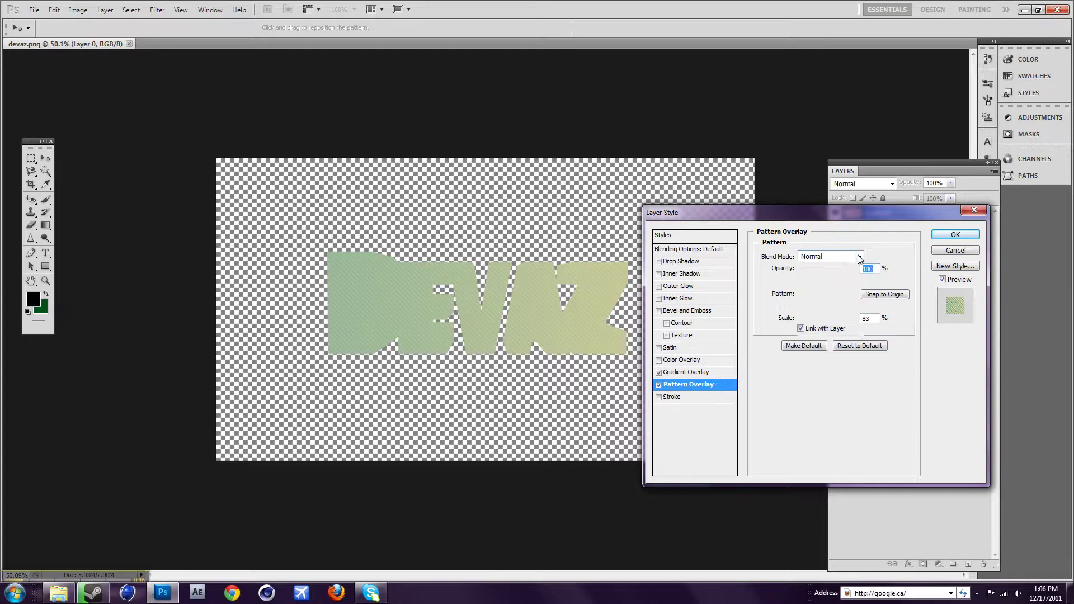
{"action": "left_click", "coordinate": [819, 402]}
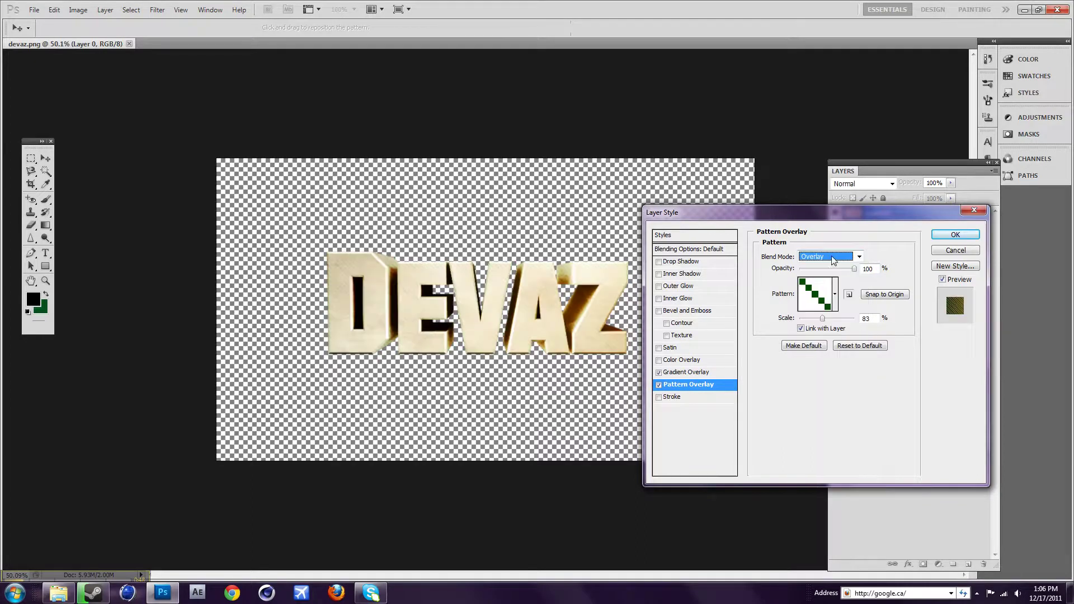
{"action": "left_click", "coordinate": [841, 256]}
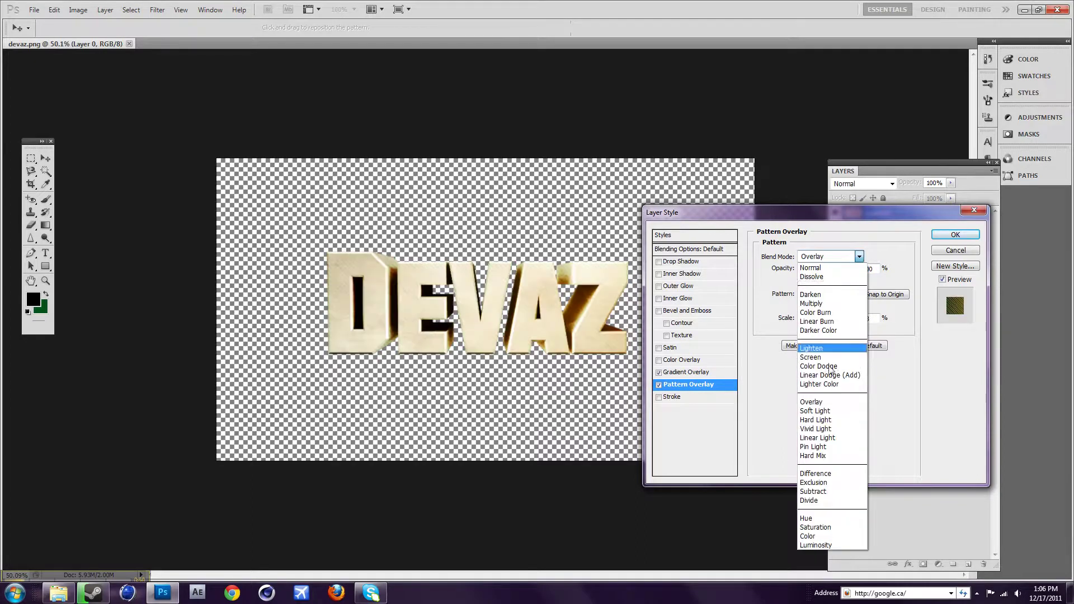
{"action": "left_click", "coordinate": [829, 412]}
{"action": "left_click", "coordinate": [859, 258]}
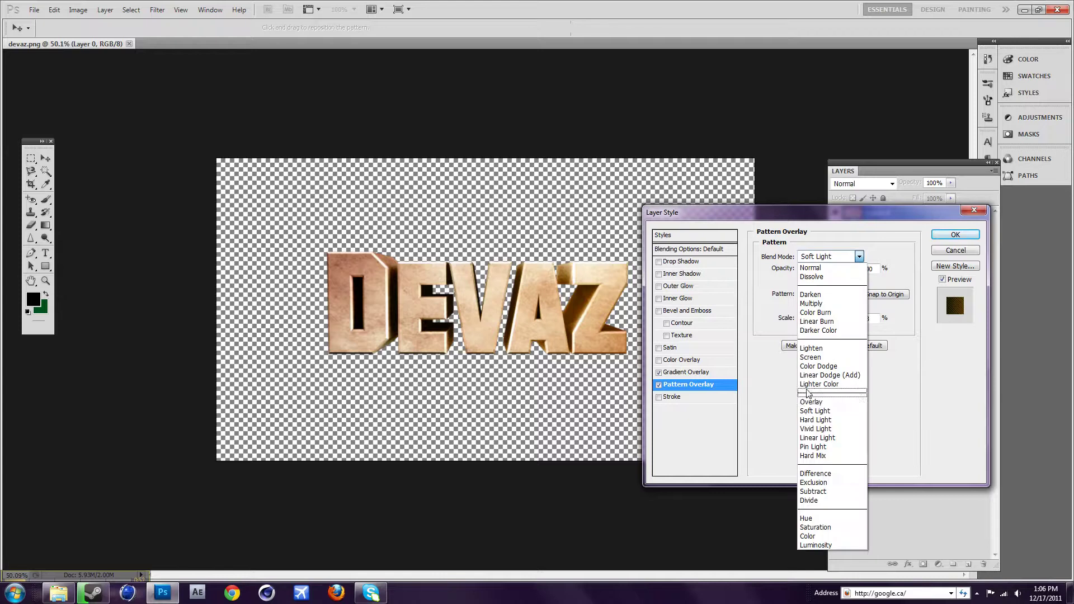
{"action": "left_click", "coordinate": [806, 403]}
Step: Choose the black diagonal pixel pattern with a transparent background, set its scale to 202%, and apply the layer style
{"action": "left_click", "coordinate": [835, 293]}
{"action": "left_click_drag", "start_coordinate": [865, 335], "coordinate": [862, 382]}
{"action": "left_click", "coordinate": [817, 353]}
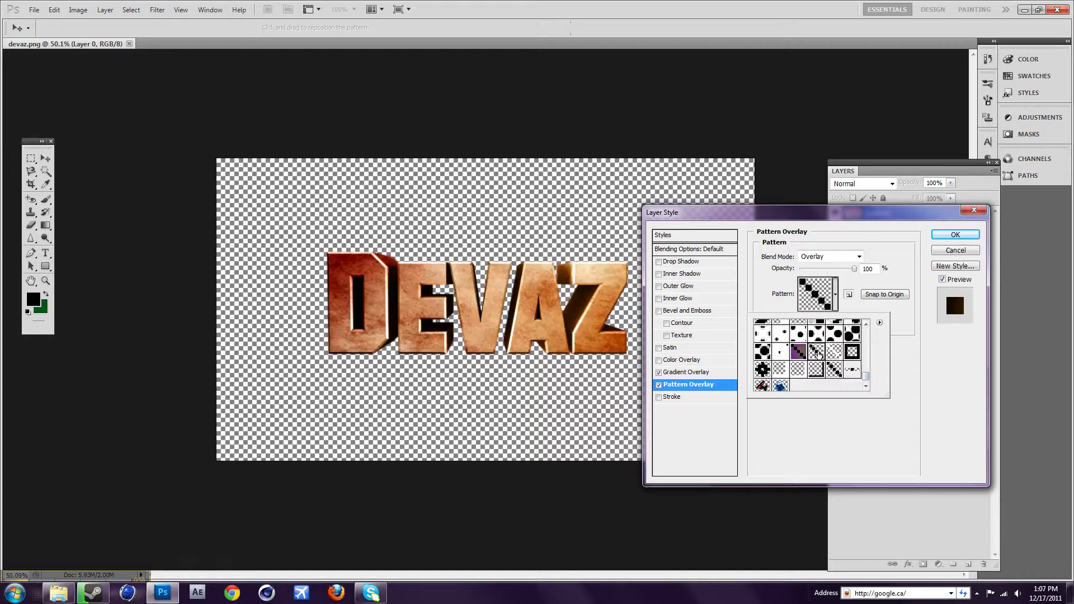
{"action": "left_click", "coordinate": [802, 407]}
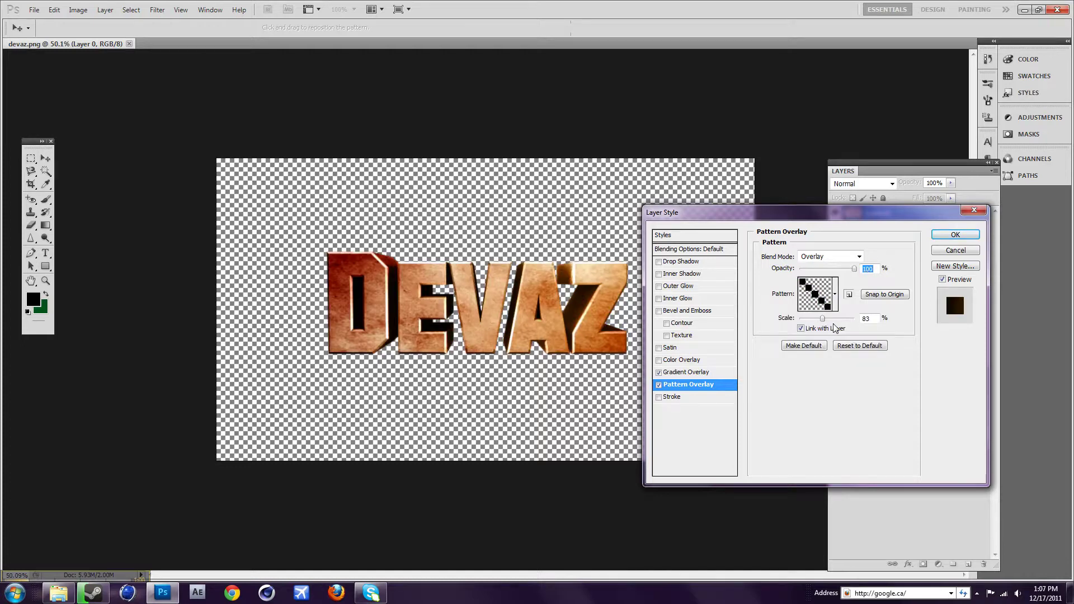
{"action": "left_click_drag", "start_coordinate": [823, 318], "coordinate": [829, 317]}
{"action": "type", "text": "202"}
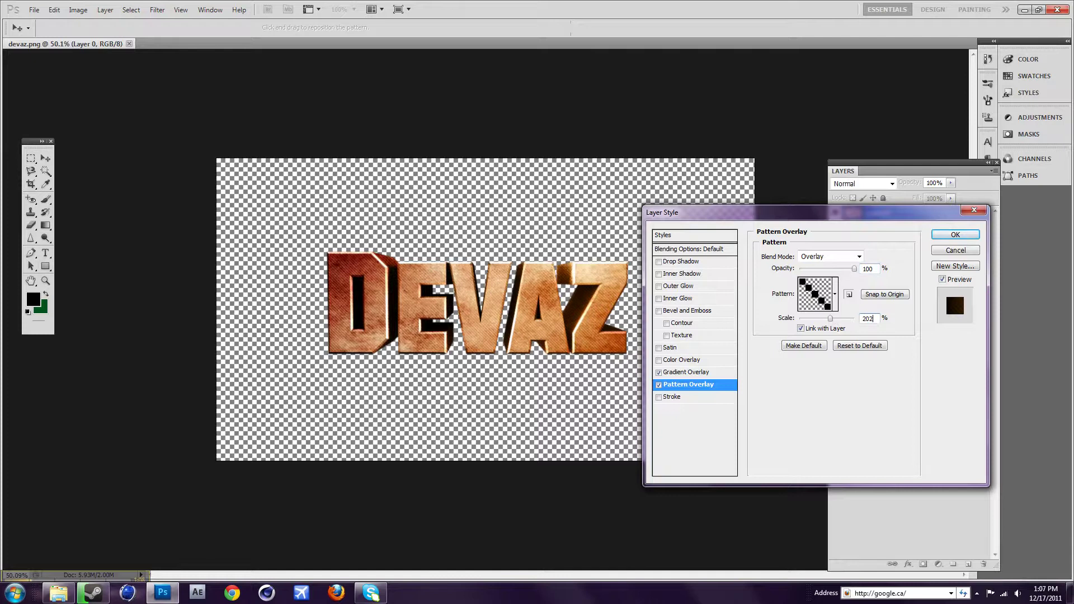
{"action": "left_click", "coordinate": [849, 406]}
{"action": "left_click", "coordinate": [944, 235]}
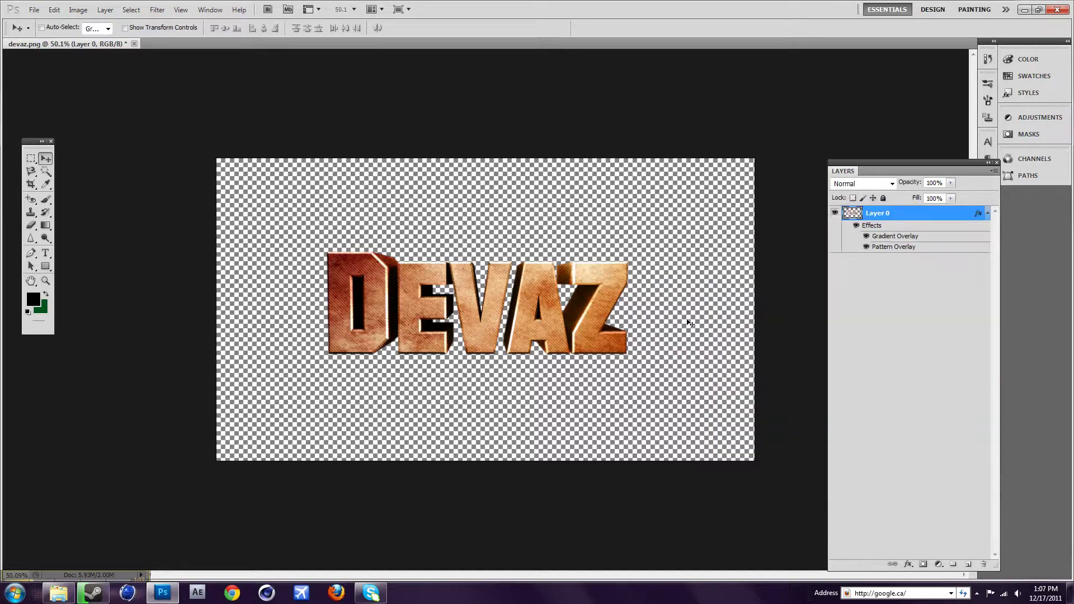
Step: Switch to Windows Explorer and open the TEXTURES folder of the 1K Graphic Pack - Eraah
{"action": "left_click", "coordinate": [58, 593]}
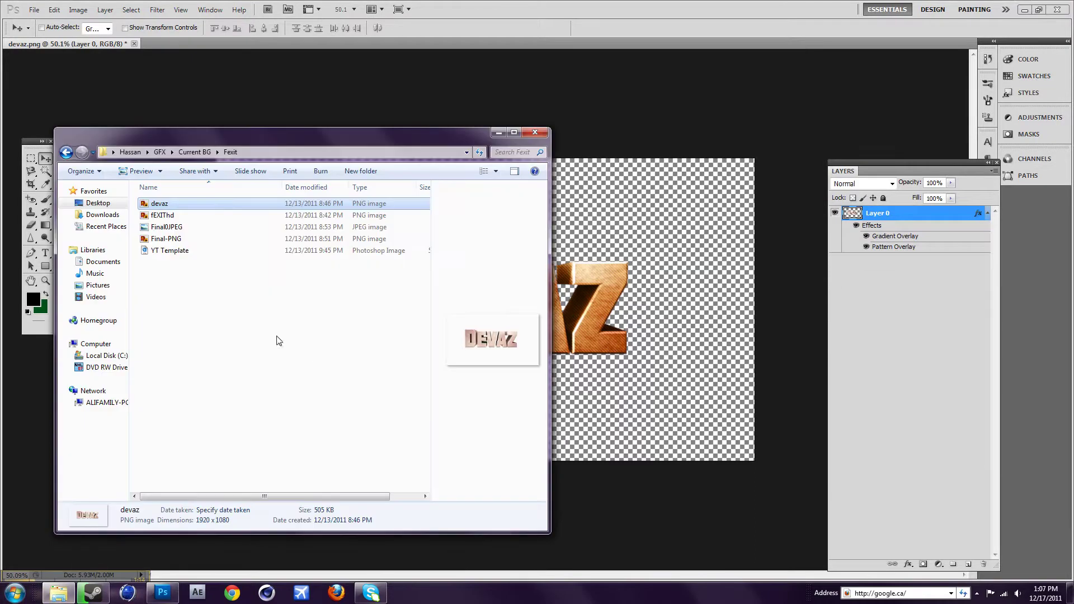
{"action": "left_click", "coordinate": [67, 152]}
{"action": "left_click", "coordinate": [66, 152]}
{"action": "double_click", "coordinate": [167, 227]}
{"action": "double_click", "coordinate": [173, 203]}
{"action": "double_click", "coordinate": [178, 343]}
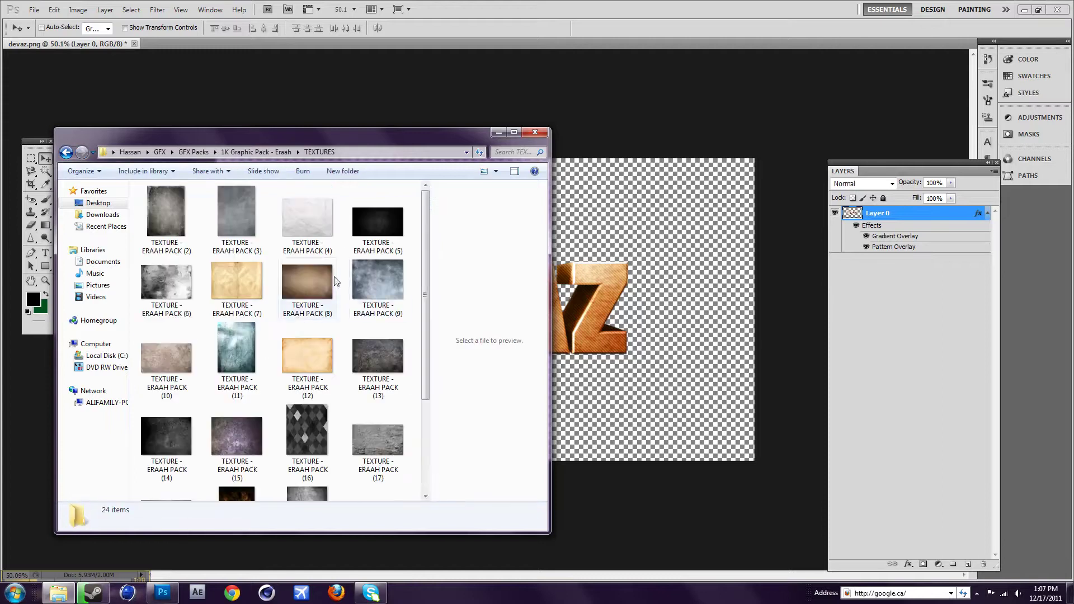
{"action": "left_click_drag", "start_coordinate": [425, 285], "coordinate": [424, 391]}
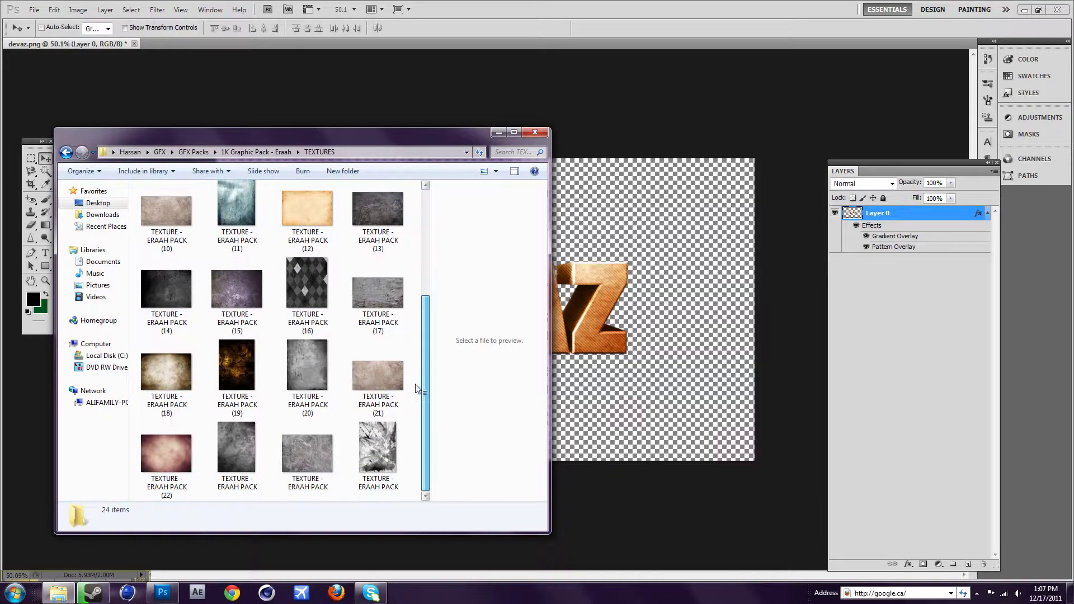
{"action": "left_click", "coordinate": [383, 481]}
{"action": "left_click_drag", "start_coordinate": [375, 468], "coordinate": [621, 369]}
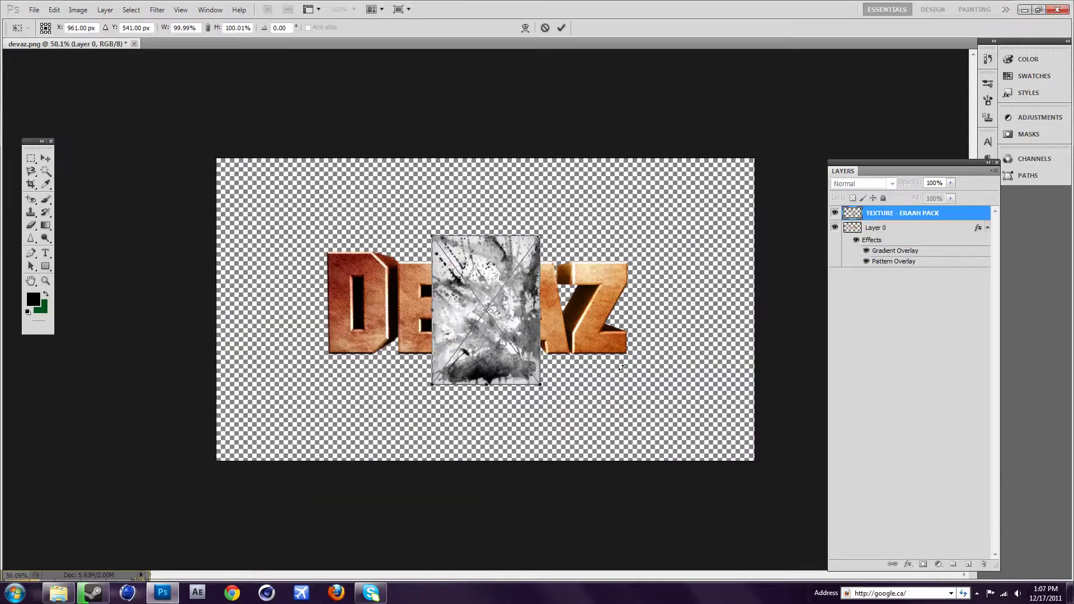
{"action": "left_click_drag", "start_coordinate": [550, 397], "coordinate": [583, 361]}
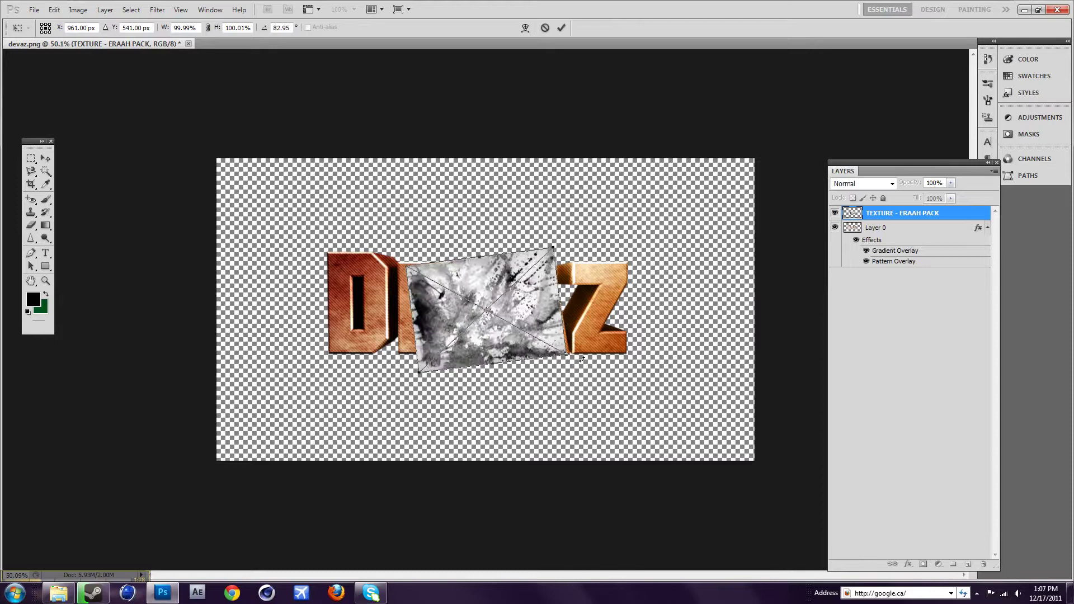
{"action": "key", "text": "Escape"}
Step: Place TEXTURE - ERAAH PACK (6) in the document, enlarged to about 220% by 206% so it covers the lettering
{"action": "left_click", "coordinate": [58, 593]}
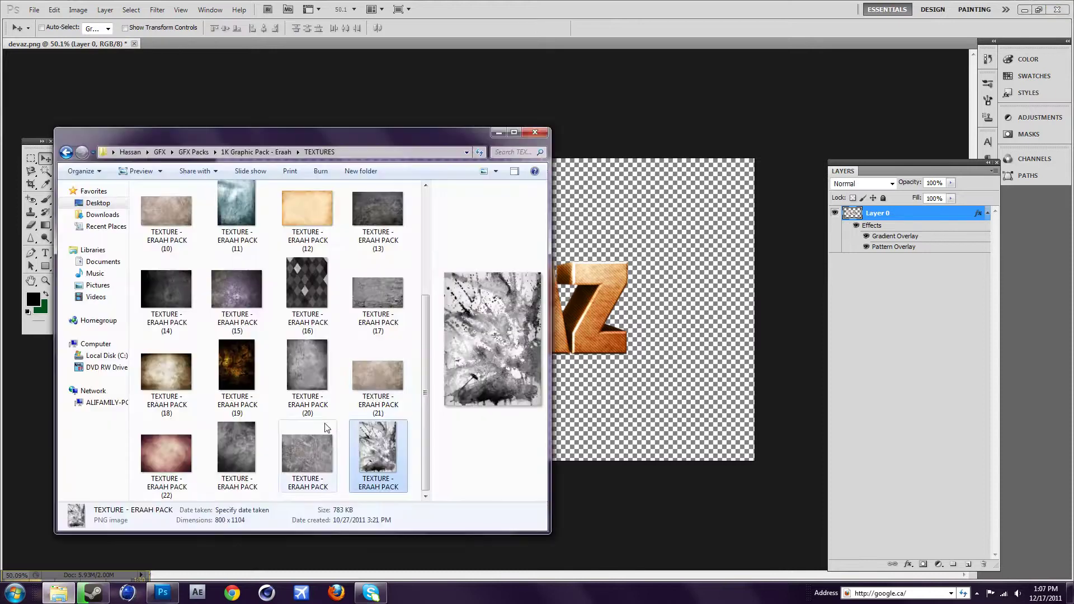
{"action": "left_click_drag", "start_coordinate": [424, 391], "coordinate": [426, 320]}
{"action": "left_click_drag", "start_coordinate": [168, 240], "coordinate": [605, 318]}
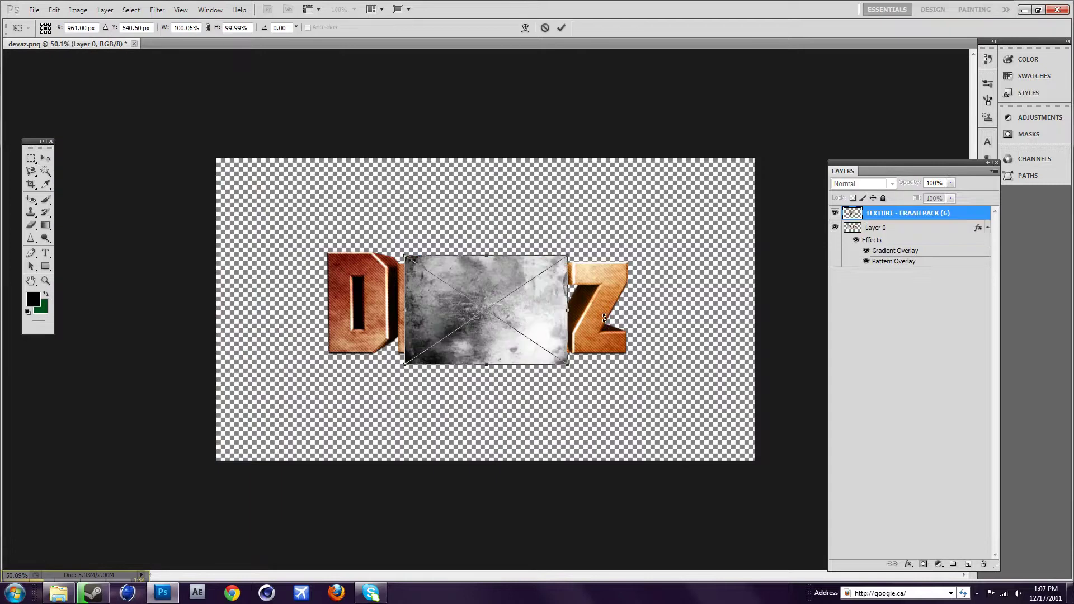
{"action": "left_click_drag", "start_coordinate": [571, 251], "coordinate": [765, 135]}
{"action": "left_click_drag", "start_coordinate": [693, 255], "coordinate": [576, 317]}
{"action": "left_click", "coordinate": [45, 159]}
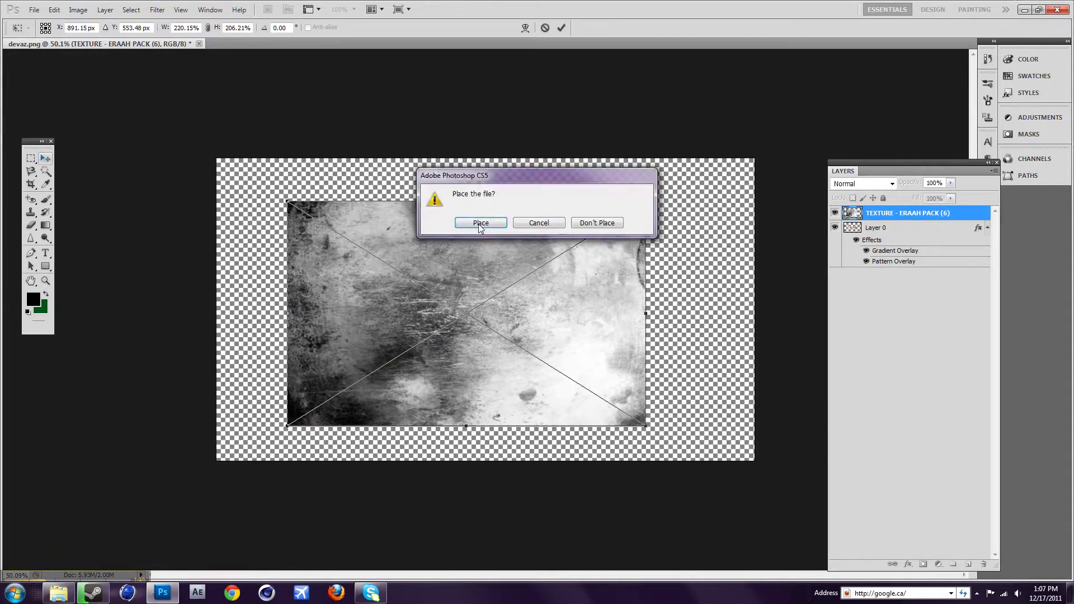
{"action": "left_click", "coordinate": [479, 221]}
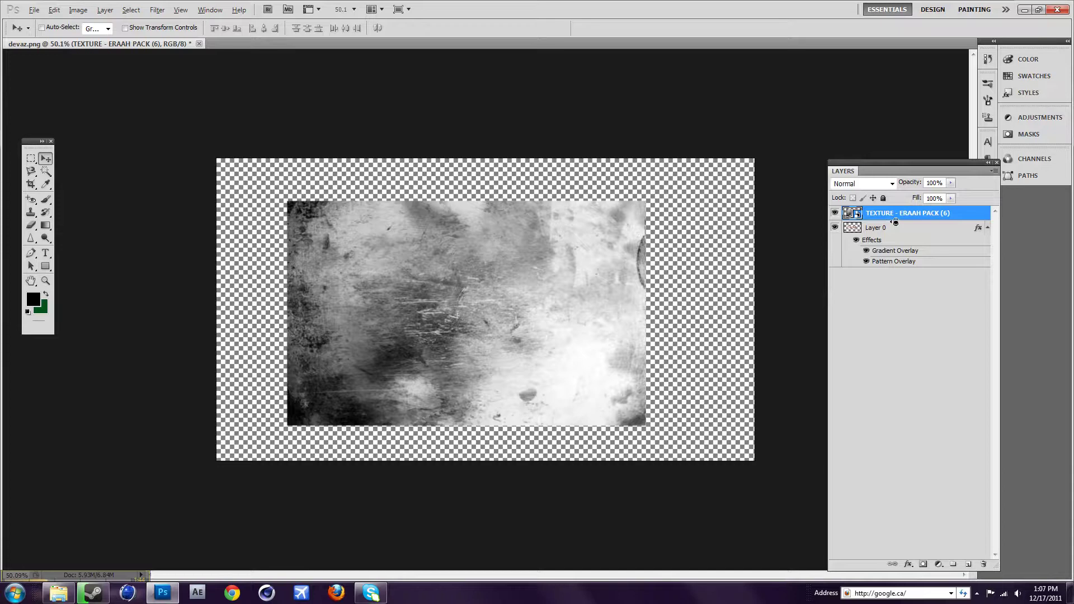
Step: Clip the texture layer to Layer 0 and set its blend mode to Overlay
{"action": "left_click", "coordinate": [895, 222], "text": "alt"}
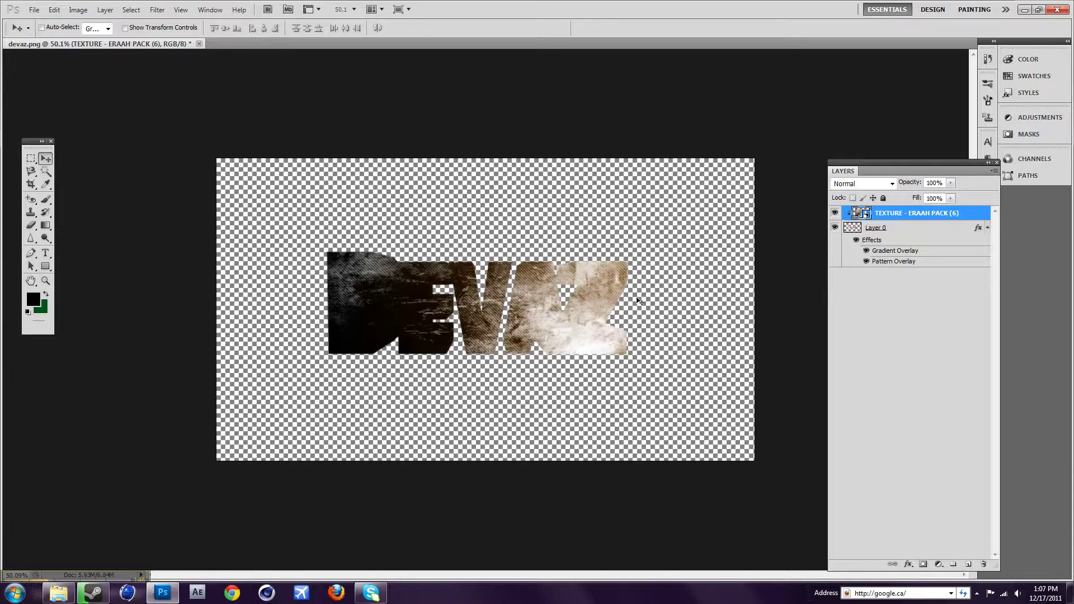
{"action": "left_click", "coordinate": [890, 185]}
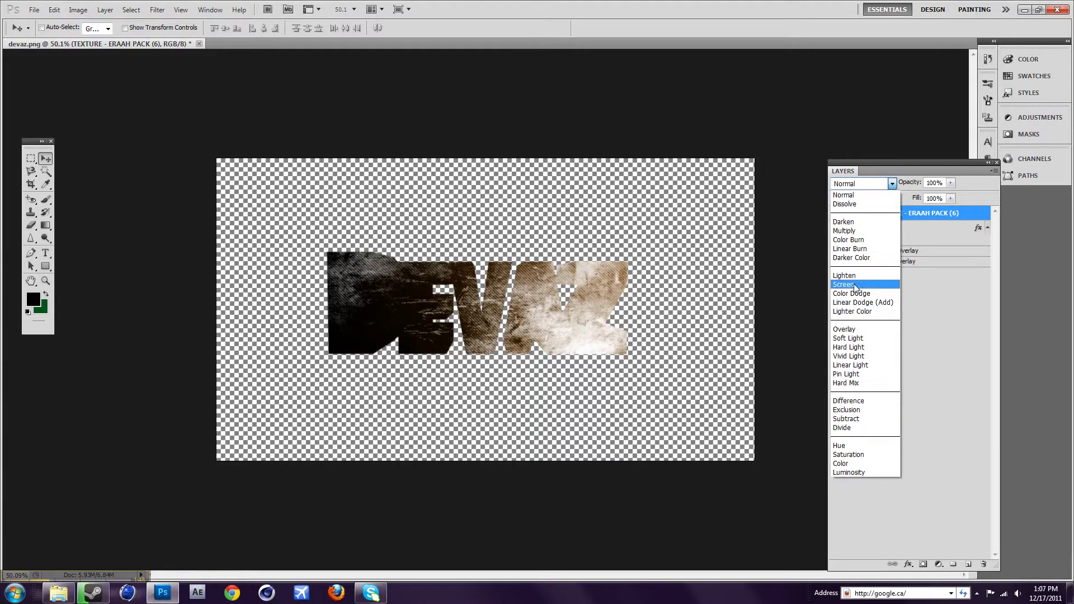
{"action": "left_click", "coordinate": [848, 329]}
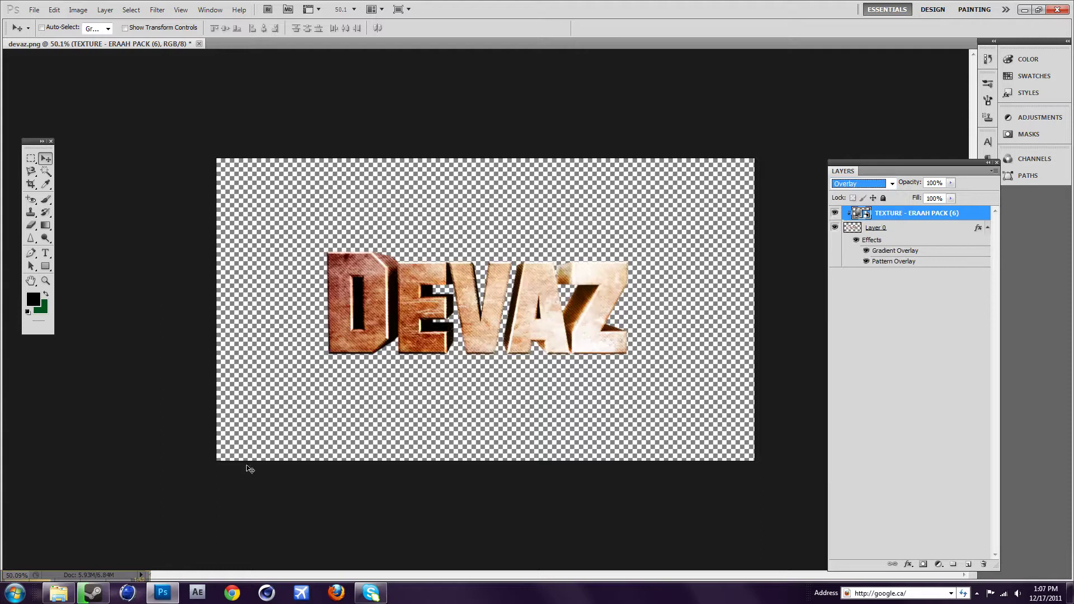
Step: Switch to Windows Explorer and open the graphic pack's FLAIRES folder to find a warm orange flare
{"action": "left_click", "coordinate": [59, 592]}
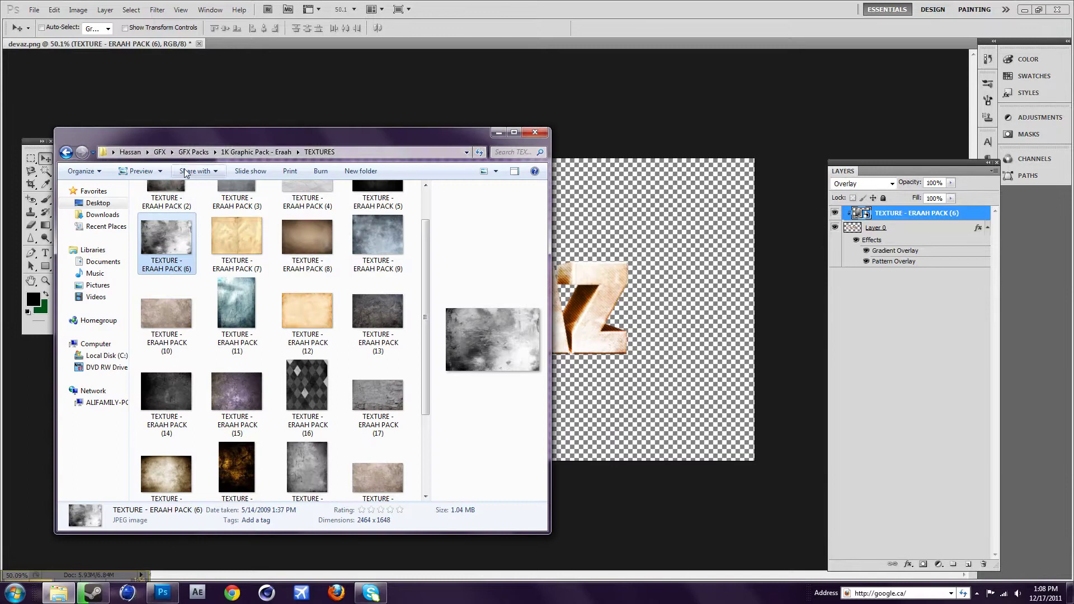
{"action": "left_click", "coordinate": [66, 152]}
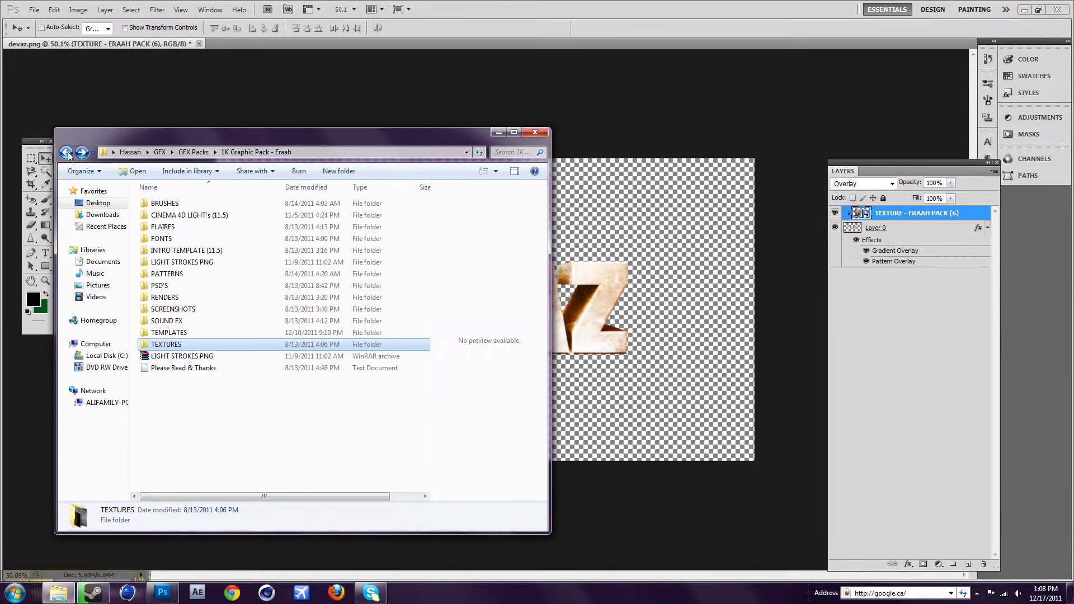
{"action": "left_click", "coordinate": [158, 227]}
{"action": "double_click", "coordinate": [224, 228]}
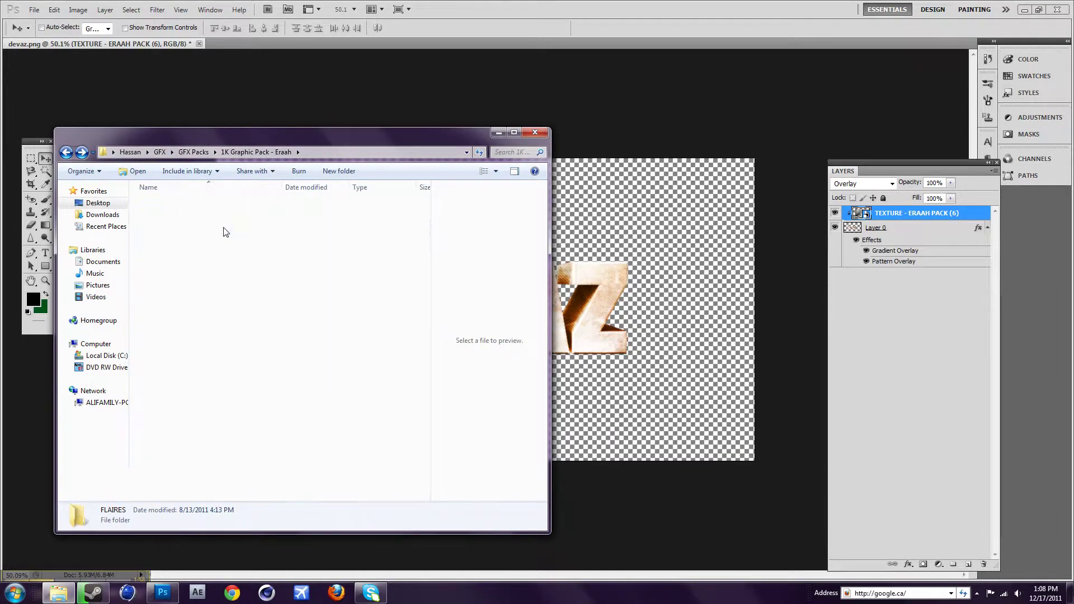
{"action": "left_click_drag", "start_coordinate": [425, 242], "coordinate": [424, 456]}
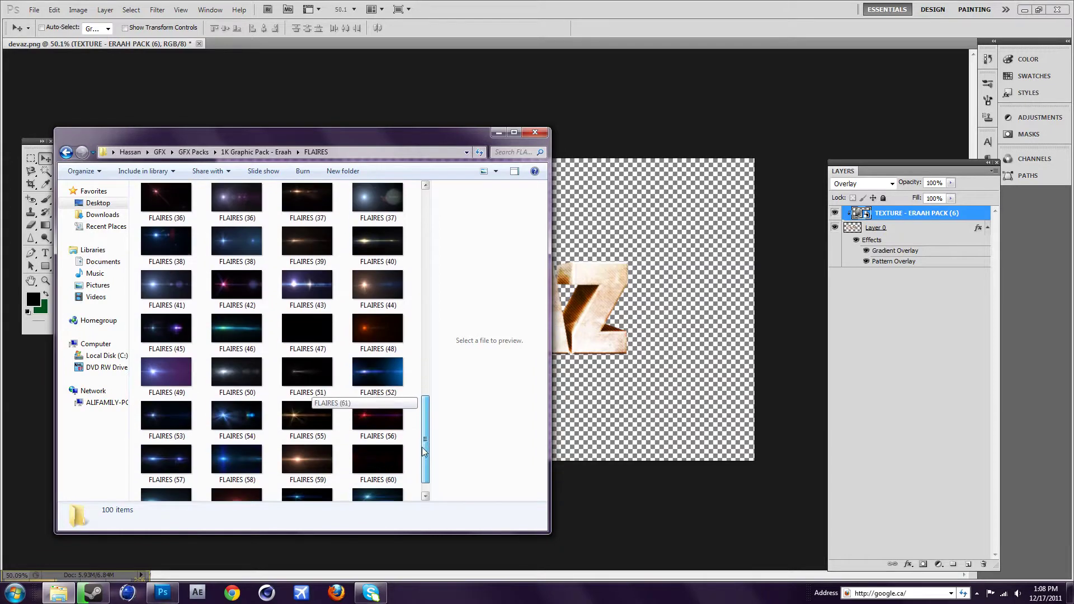
Step: Place FLAIRES (59) in the document and set its blend mode to Screen
{"action": "left_click_drag", "start_coordinate": [321, 478], "coordinate": [584, 374]}
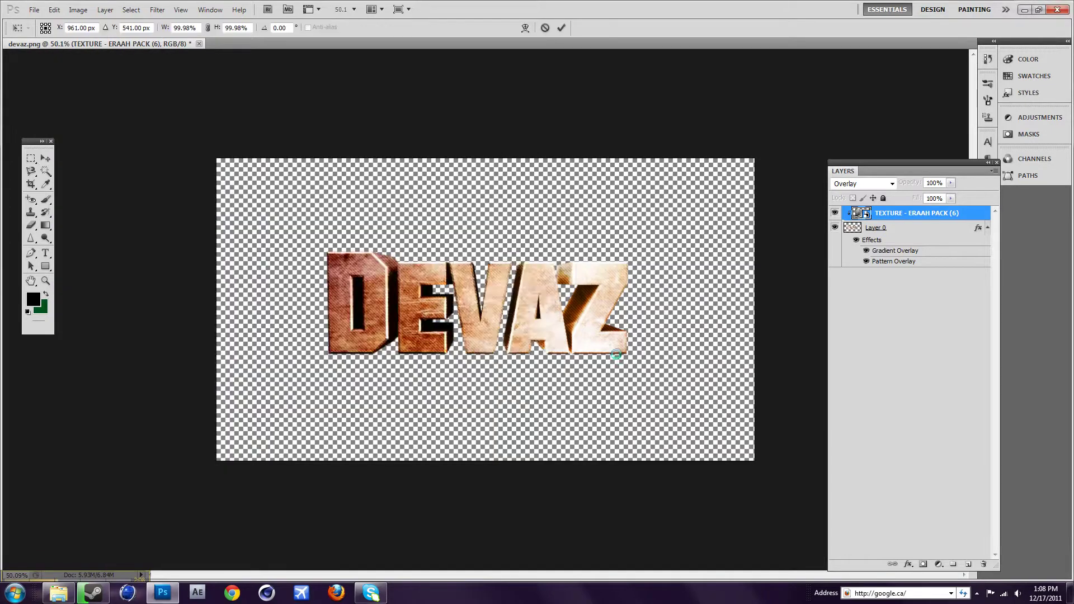
{"action": "left_click", "coordinate": [886, 184]}
{"action": "left_click", "coordinate": [864, 278]}
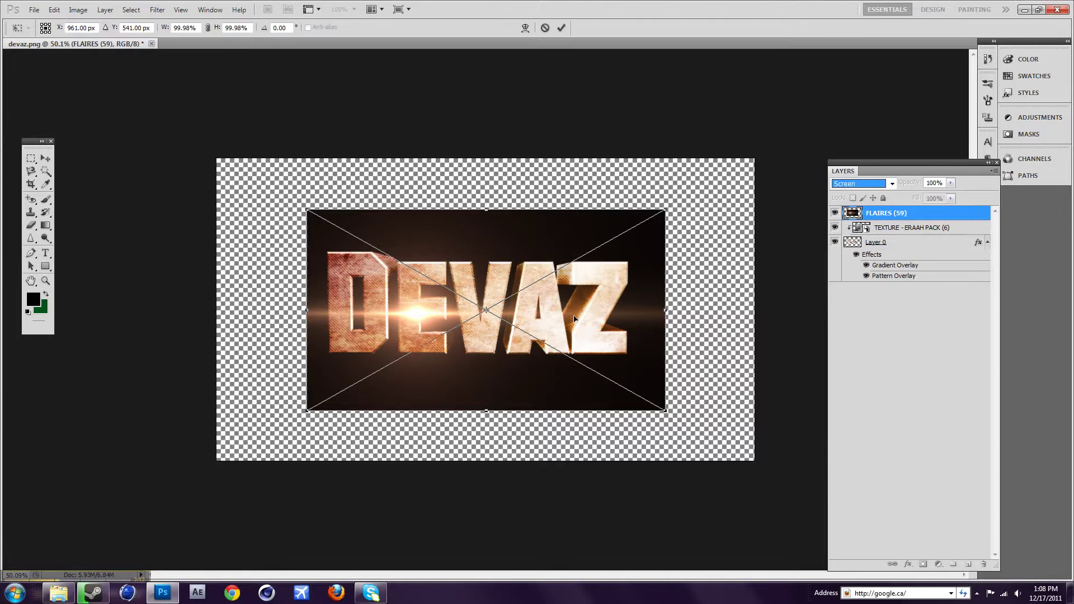
Step: Move the FLAIRES (59) flare so its glow sits on the top-left corner of the letter D, and commit the placement
{"action": "left_click_drag", "start_coordinate": [548, 362], "coordinate": [467, 311]}
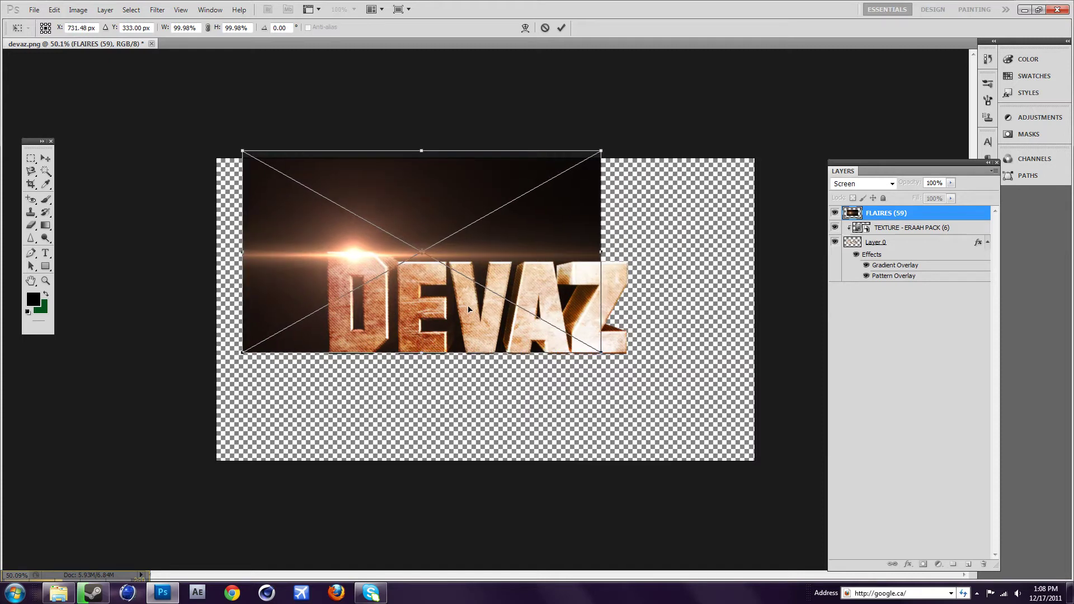
{"action": "left_click", "coordinate": [45, 159]}
{"action": "left_click", "coordinate": [460, 222]}
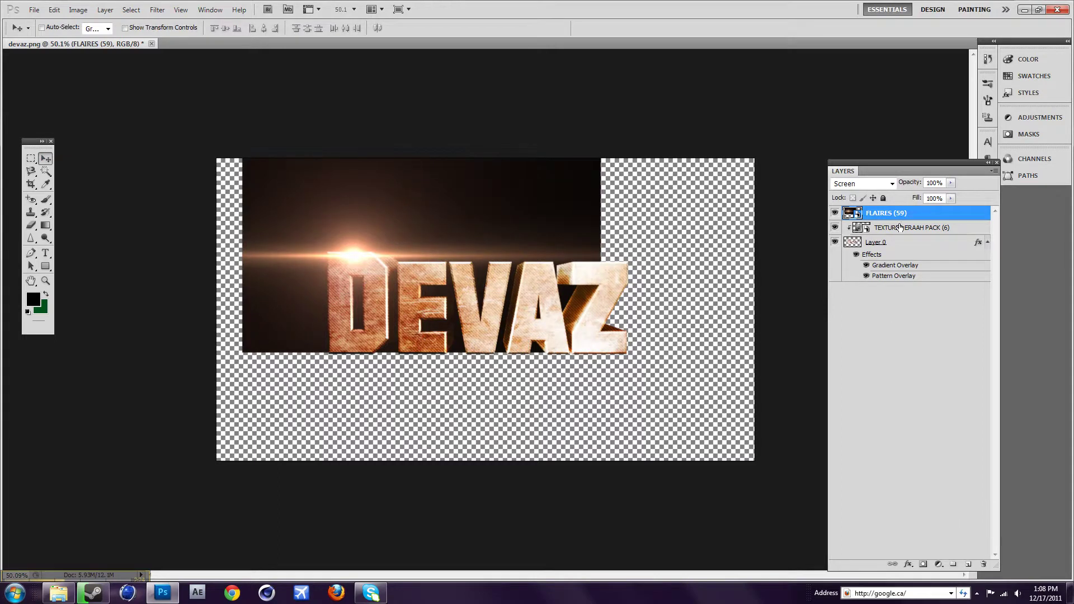
Step: Add a new layer beneath Layer 0 and fill it with a radial grey-to-dark-red gradient from the canvas centre to the upper-right corner
{"action": "left_click", "coordinate": [968, 564]}
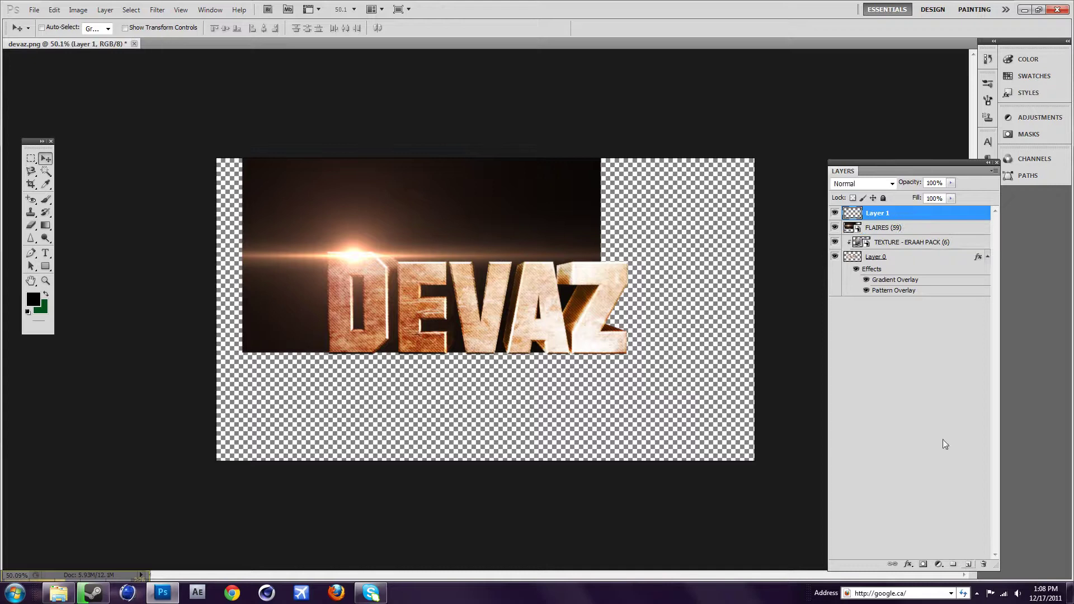
{"action": "left_click_drag", "start_coordinate": [900, 215], "coordinate": [899, 325]}
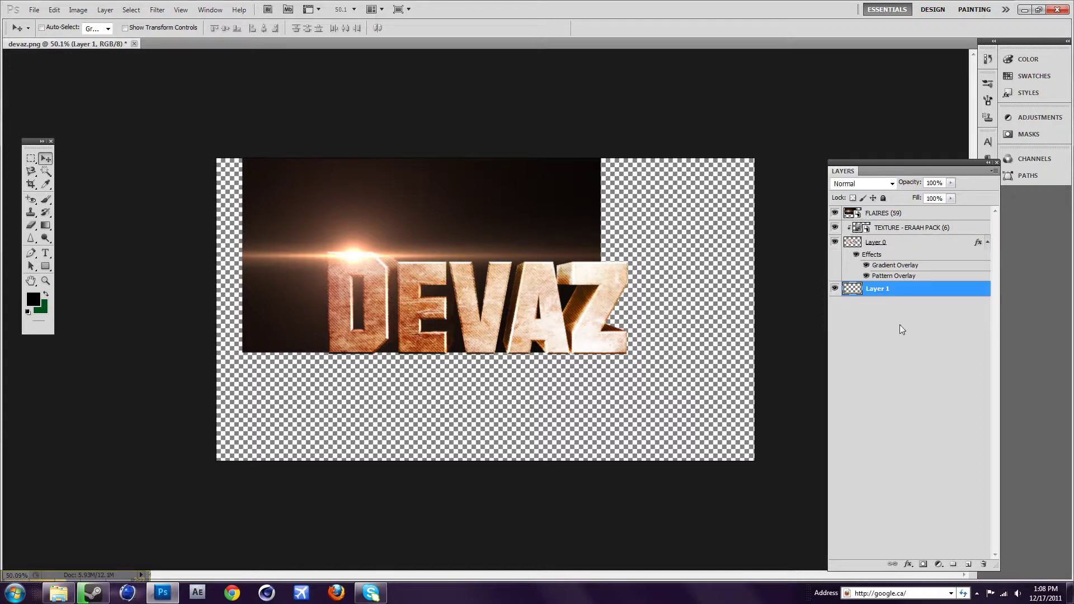
{"action": "left_click", "coordinate": [45, 225]}
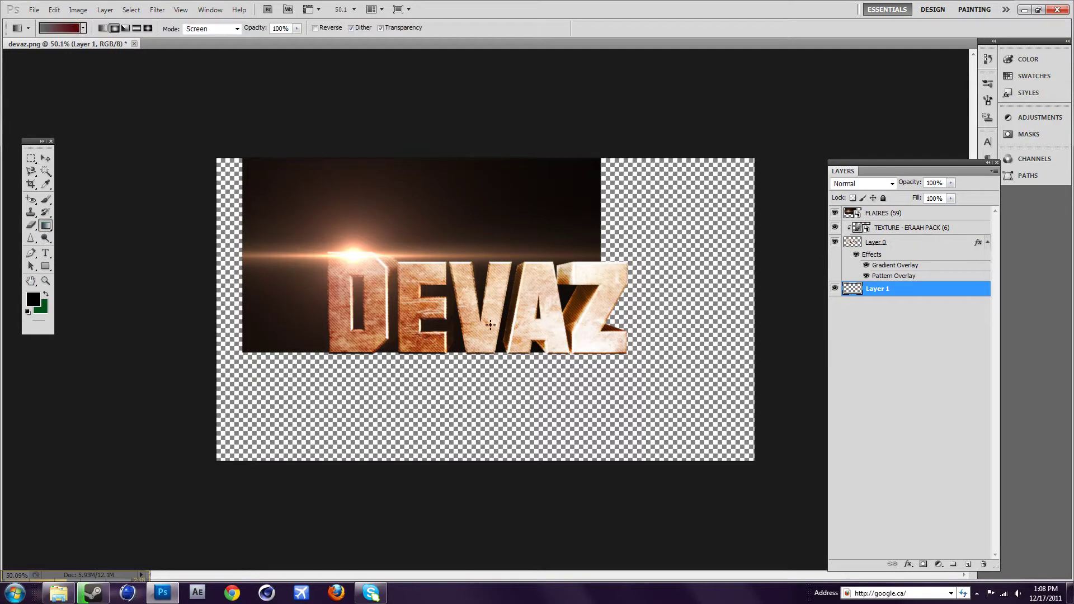
{"action": "left_click_drag", "start_coordinate": [496, 307], "coordinate": [752, 160]}
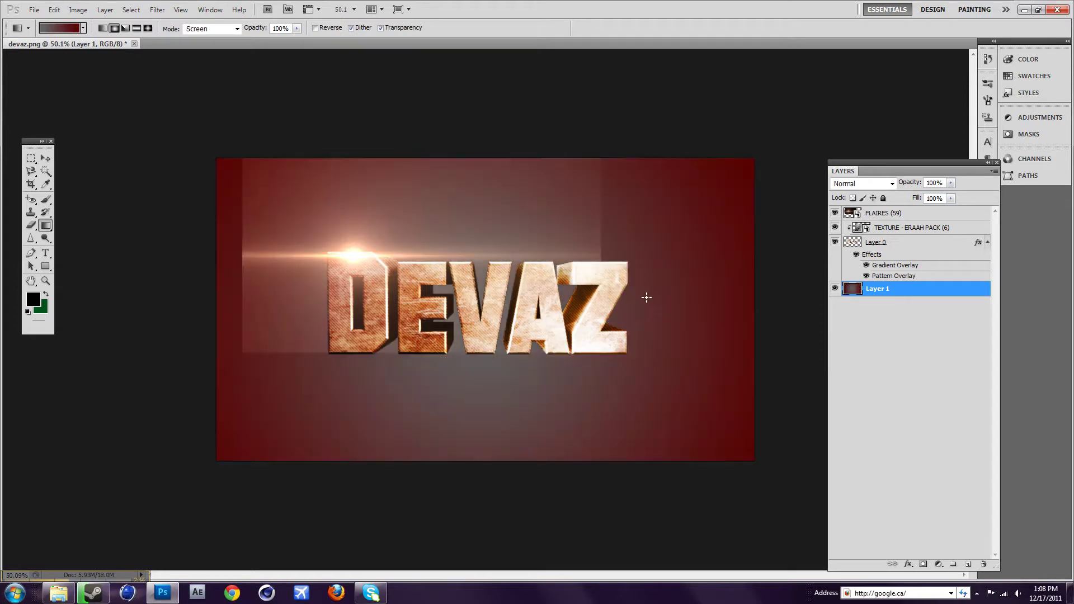
{"action": "left_click", "coordinate": [67, 579]}
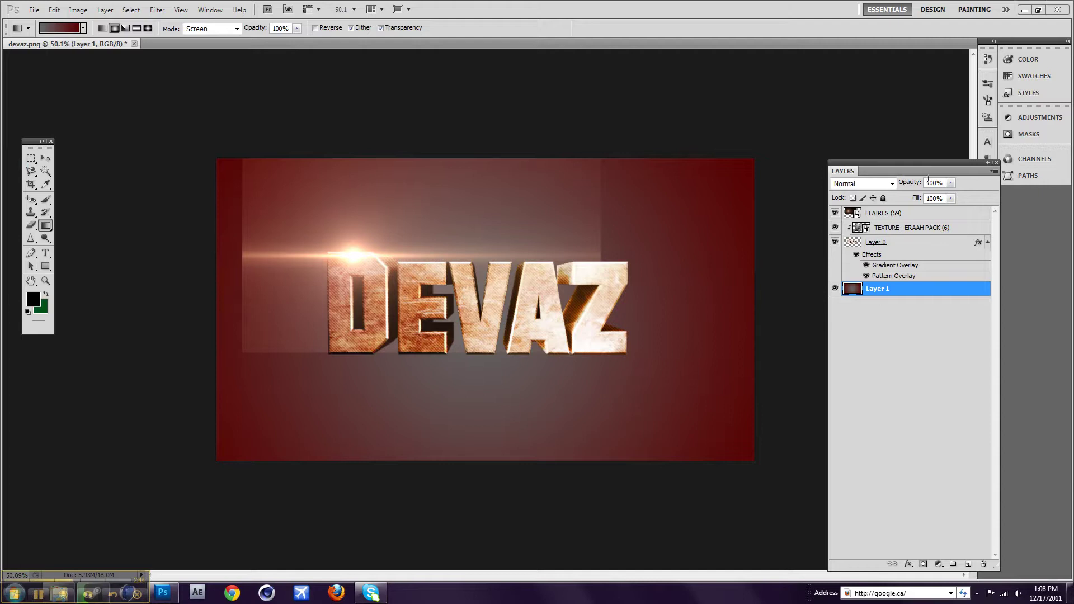
Step: Shift the FLAIRES (59) layer slightly left so the glow sits on the outer top corner of the D
{"action": "left_click", "coordinate": [917, 215]}
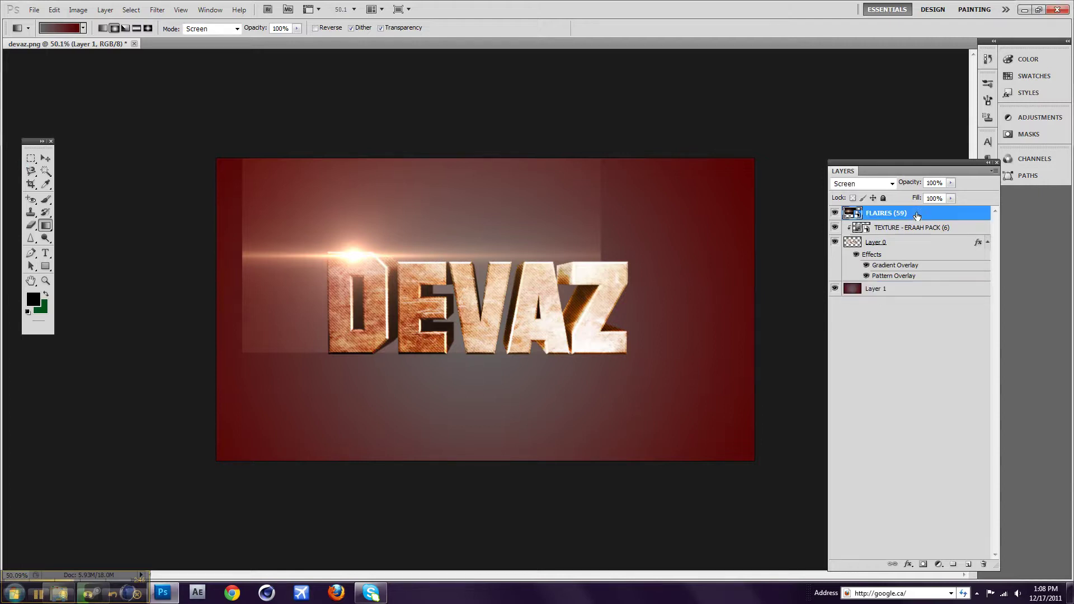
{"action": "left_click", "coordinate": [361, 261]}
{"action": "left_click", "coordinate": [506, 223]}
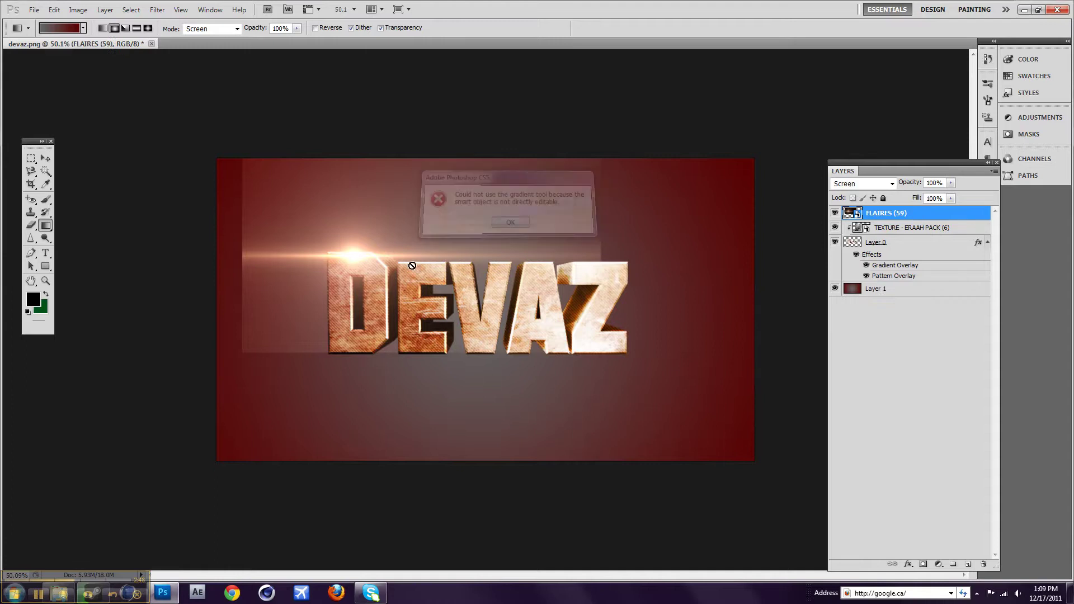
{"action": "left_click", "coordinate": [378, 266]}
{"action": "left_click", "coordinate": [509, 222]}
{"action": "key", "text": "v"}
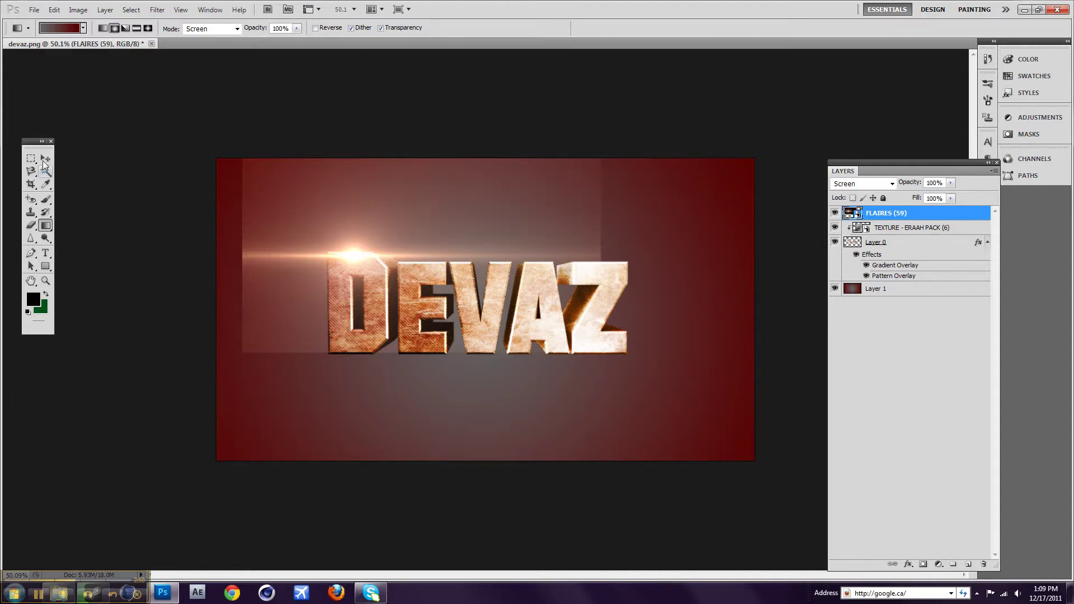
{"action": "left_click_drag", "start_coordinate": [361, 268], "coordinate": [346, 267]}
Step: Set the Eraser brush to 156 px and rasterize the FLAIRES (59) smart object so it can be erased
{"action": "left_click", "coordinate": [31, 225]}
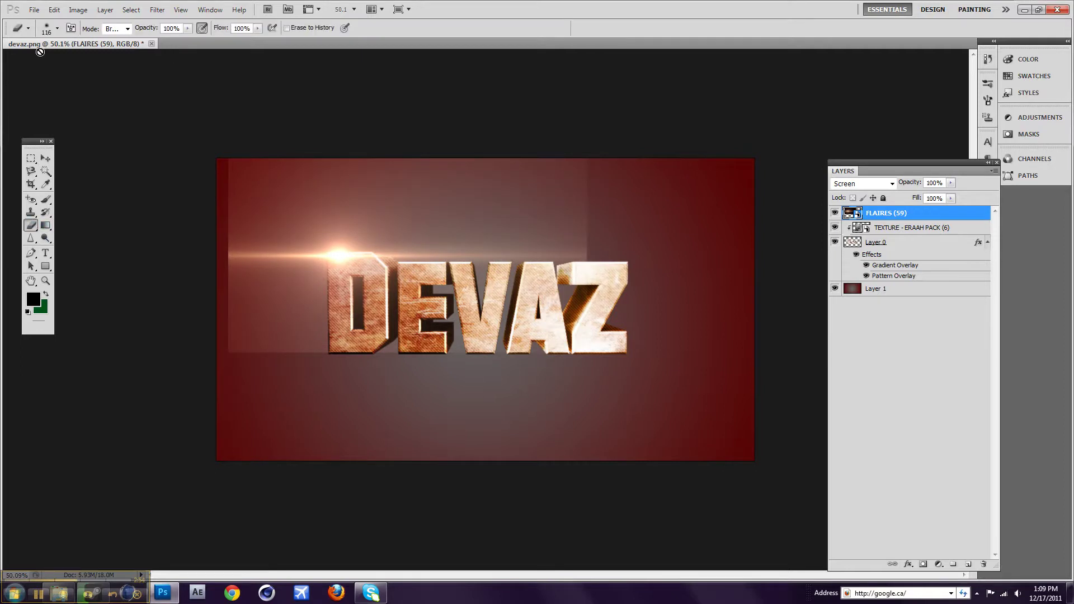
{"action": "left_click", "coordinate": [57, 28]}
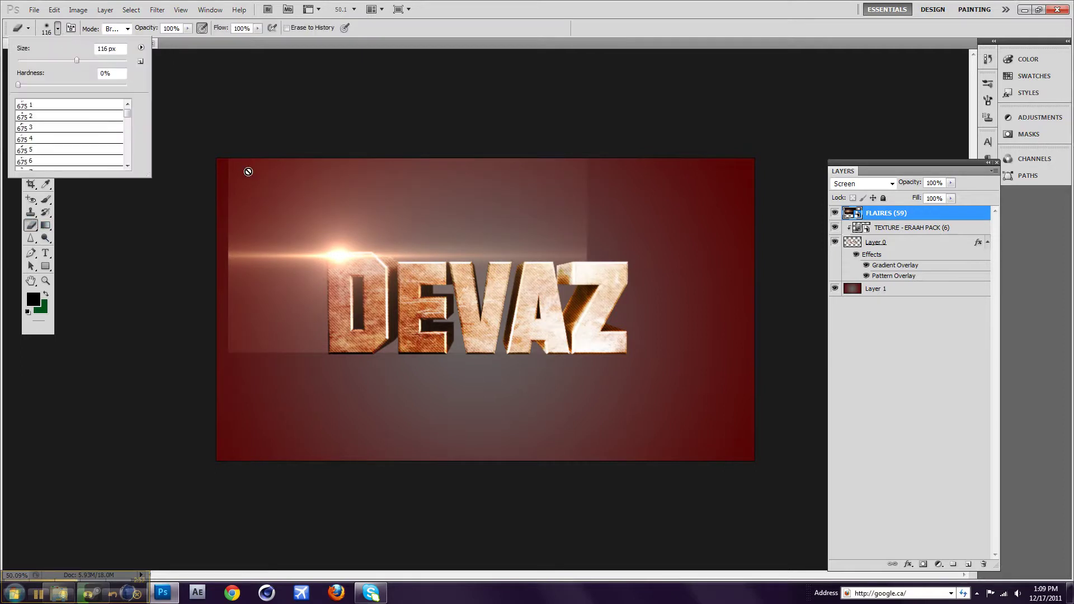
{"action": "left_click_drag", "start_coordinate": [77, 60], "coordinate": [87, 60]}
{"action": "left_click", "coordinate": [228, 178]}
{"action": "left_click", "coordinate": [488, 223]}
{"action": "left_click", "coordinate": [492, 230]}
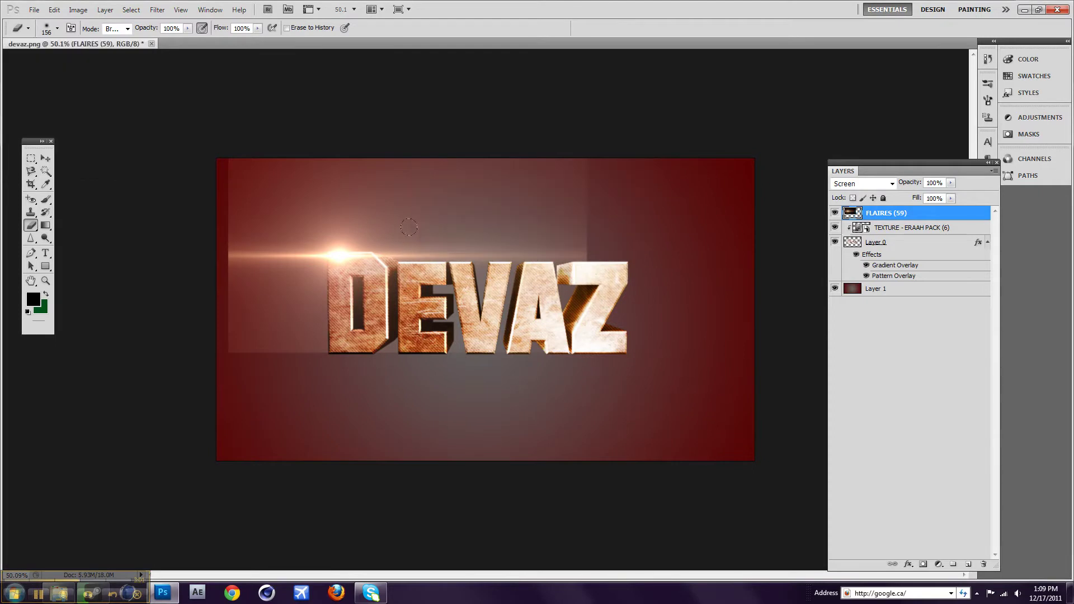
Step: Enlarge the Eraser brush to 370 px and erase the hard rectangular edges around the flare
{"action": "left_click", "coordinate": [57, 28]}
{"action": "left_click_drag", "start_coordinate": [88, 60], "coordinate": [108, 60]}
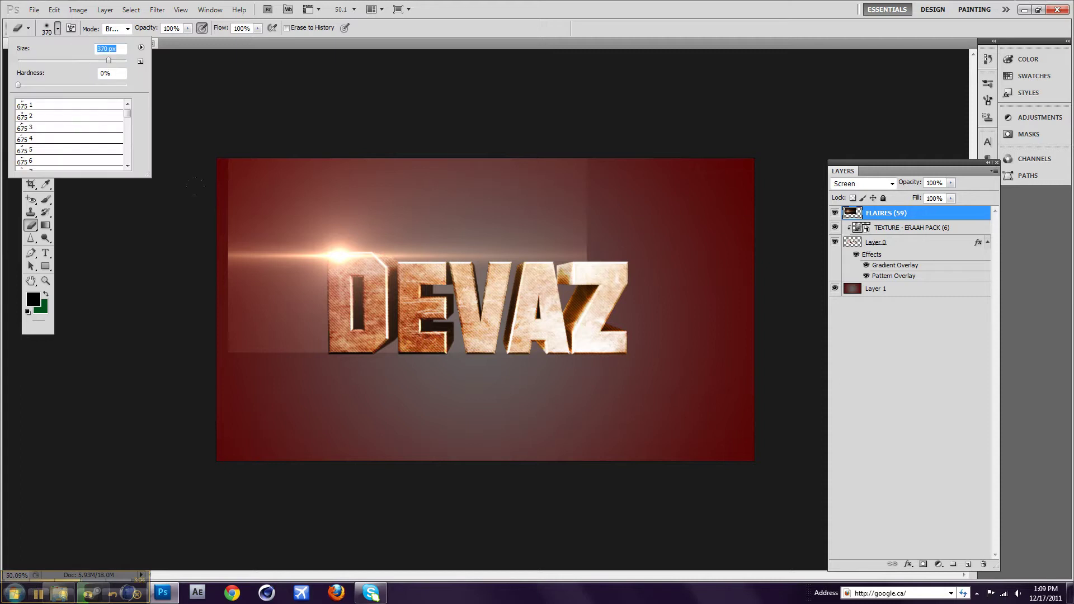
{"action": "mouse_move", "coordinate": [240, 162]}
{"action": "left_mouse_down"}
{"action": "mouse_move", "coordinate": [265, 322]}
{"action": "mouse_move", "coordinate": [437, 336]}
{"action": "left_mouse_up"}
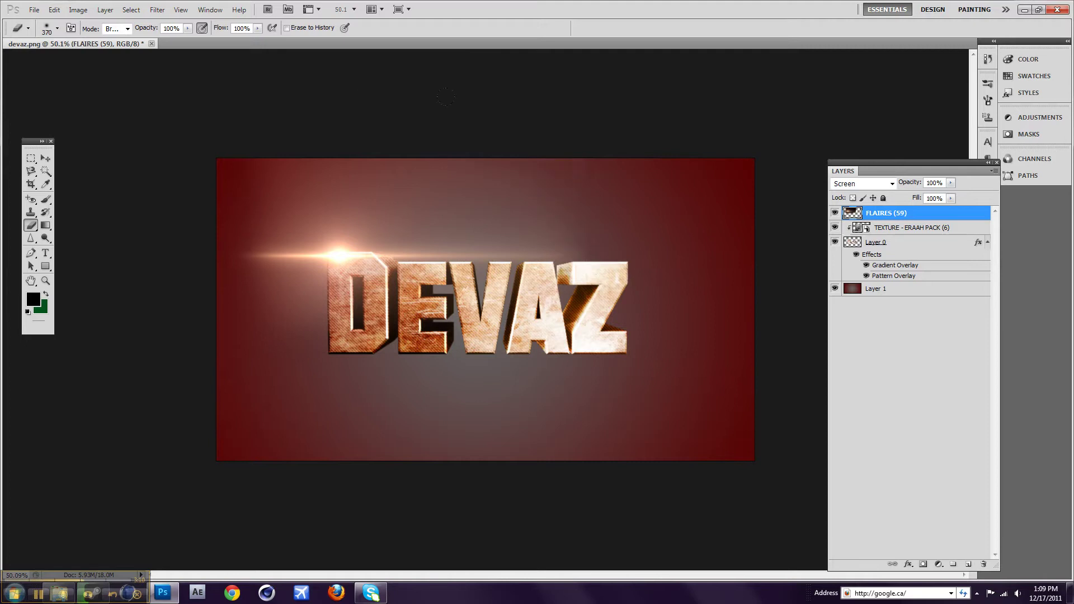
{"action": "left_click_drag", "start_coordinate": [254, 96], "coordinate": [358, 107]}
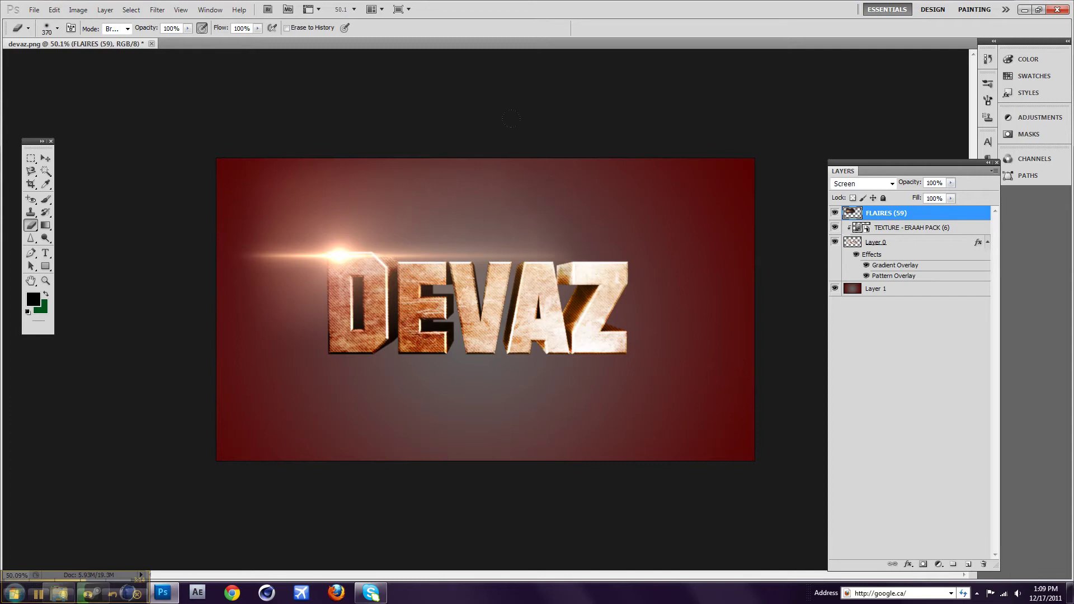
{"action": "scroll", "coordinate": [311, 407], "scroll_direction": "down", "scroll_amount": 1}
{"action": "scroll", "coordinate": [311, 407], "scroll_direction": "up", "scroll_amount": 2}
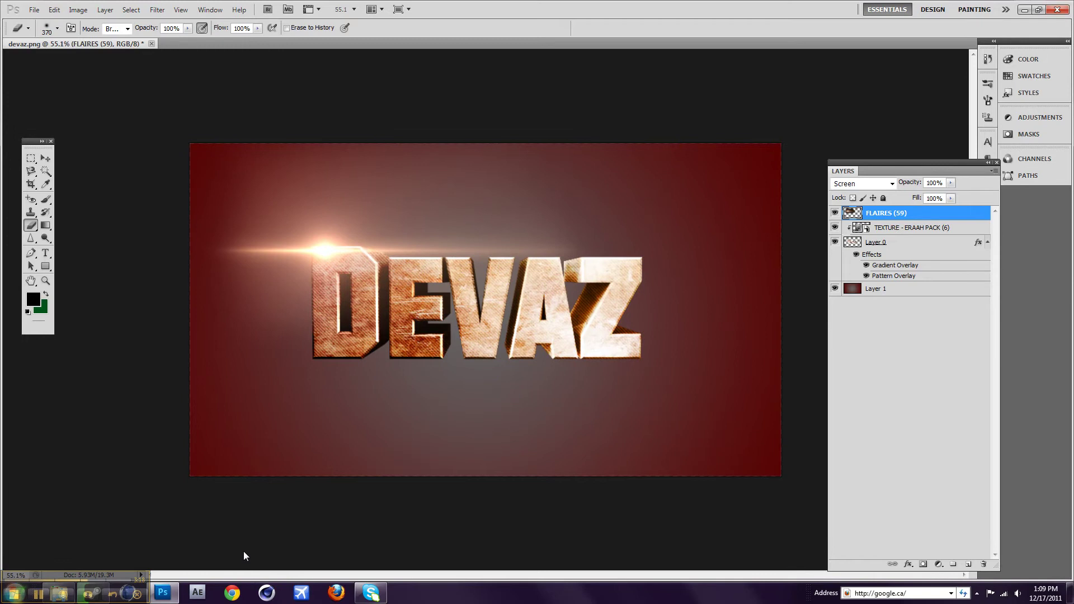